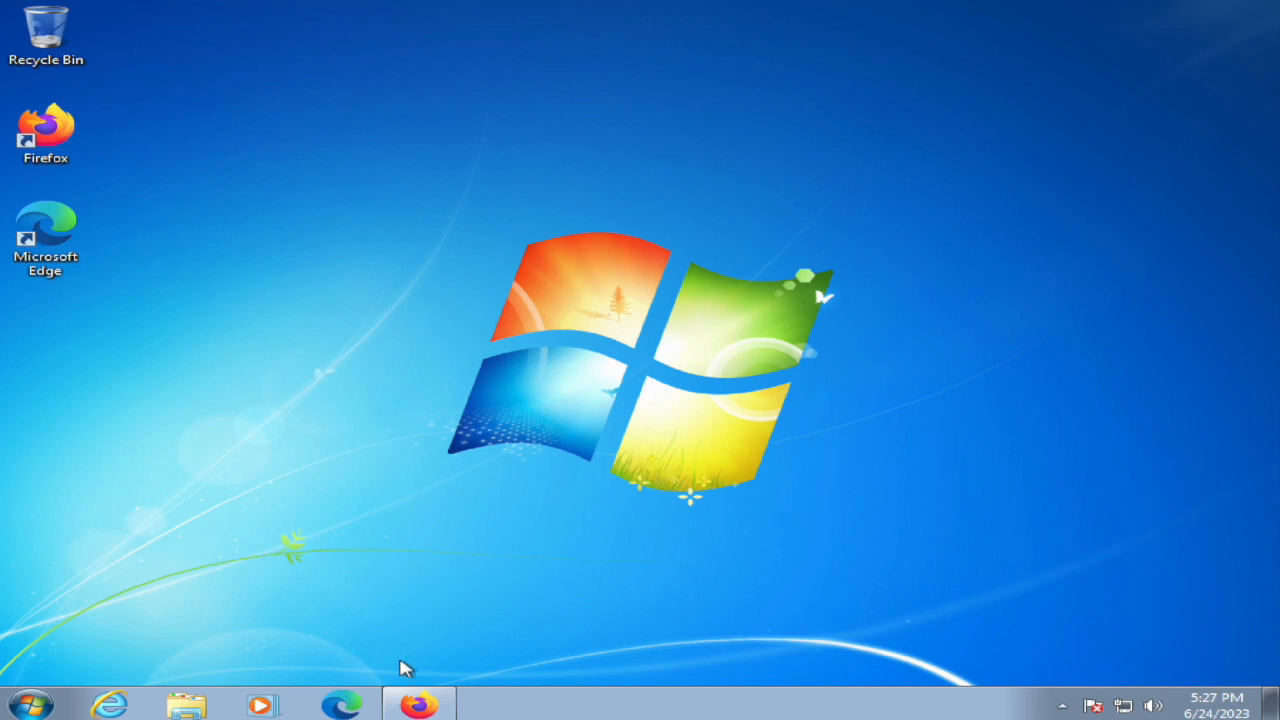
Open Firefox and search Google for "git scm"
left_click(418, 705)
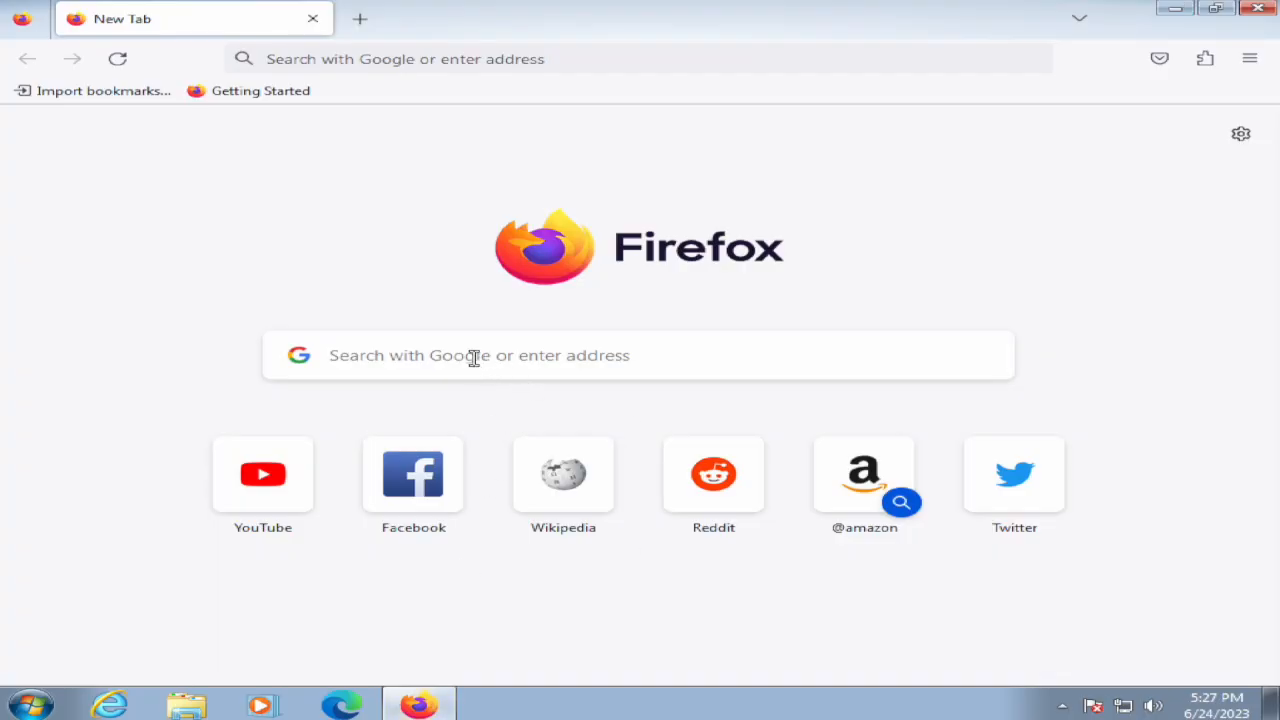
left_click(474, 358)
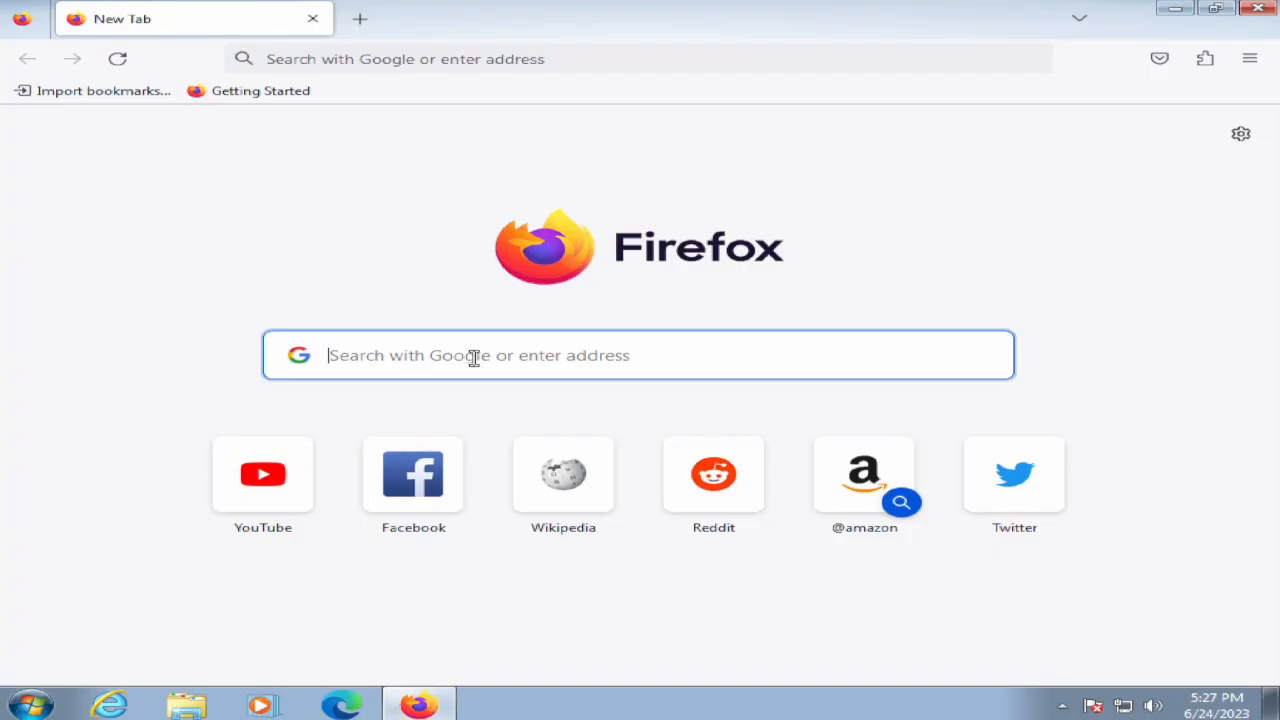
type("git sc")
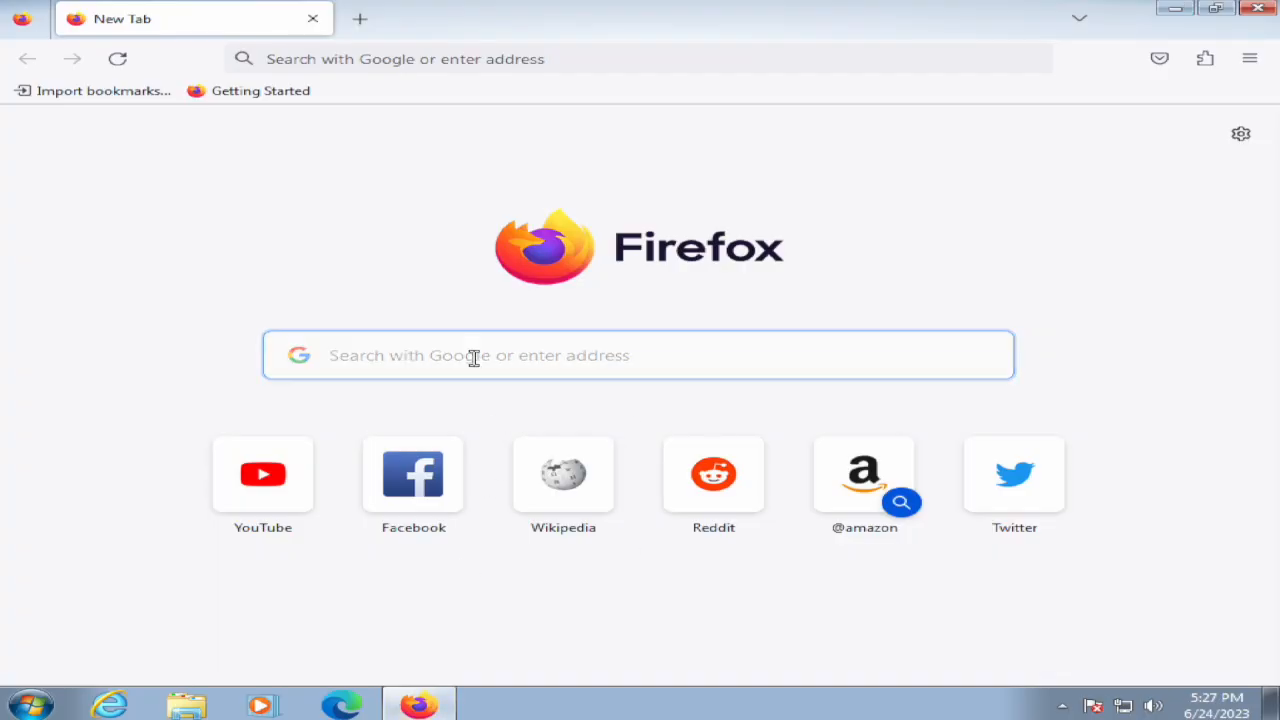
type("m")
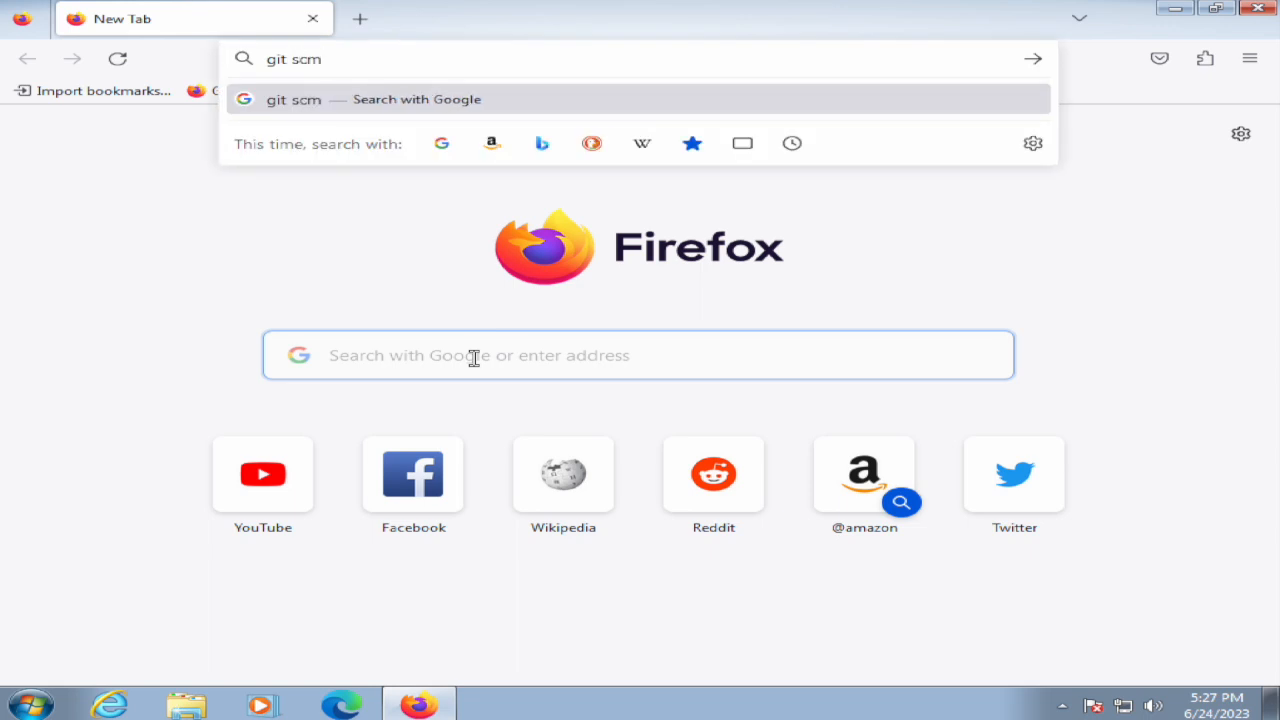
key("Return")
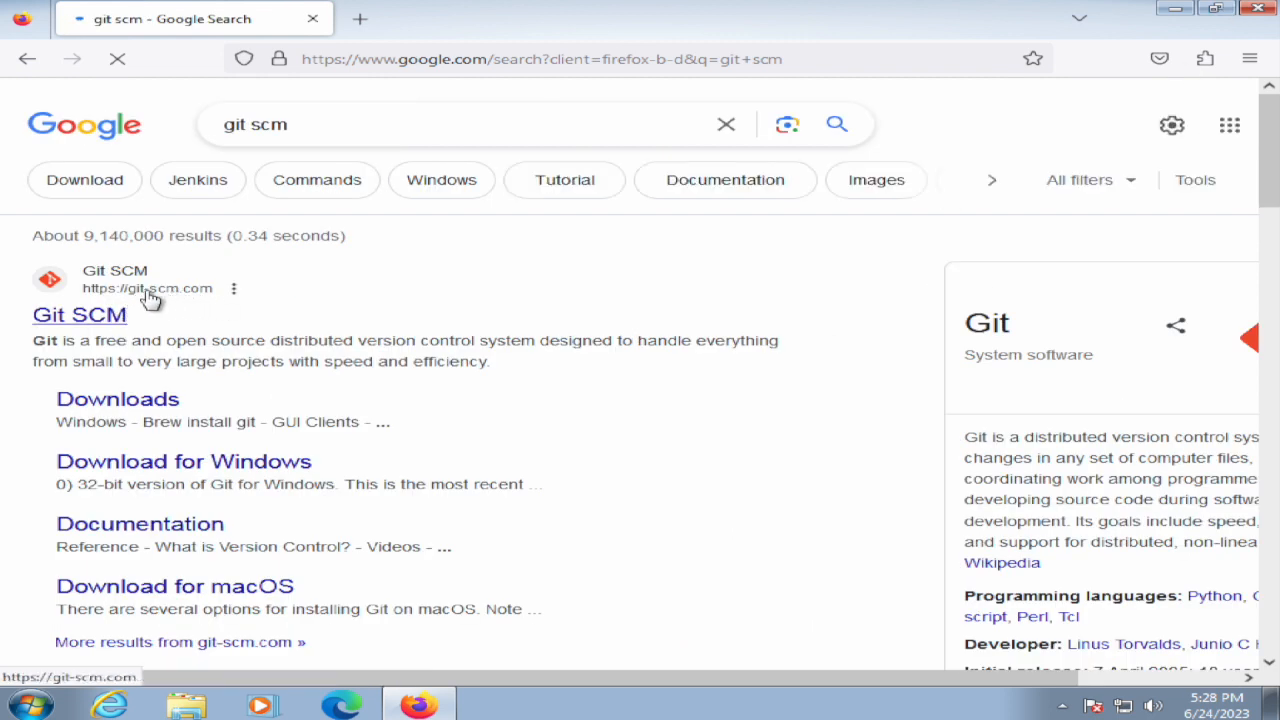
Go to the Git SCM website and download the latest 64-bit Git 2.41.0 installer for Windows
left_click(103, 318)
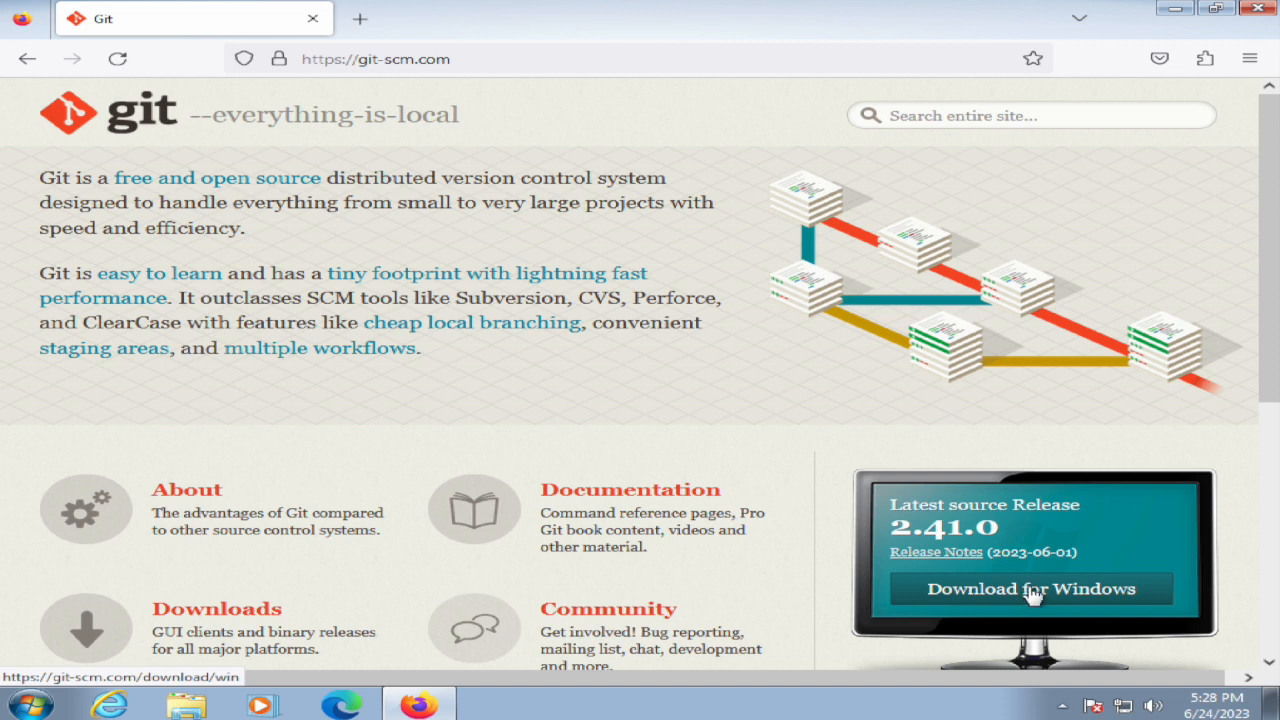
left_click(1030, 592)
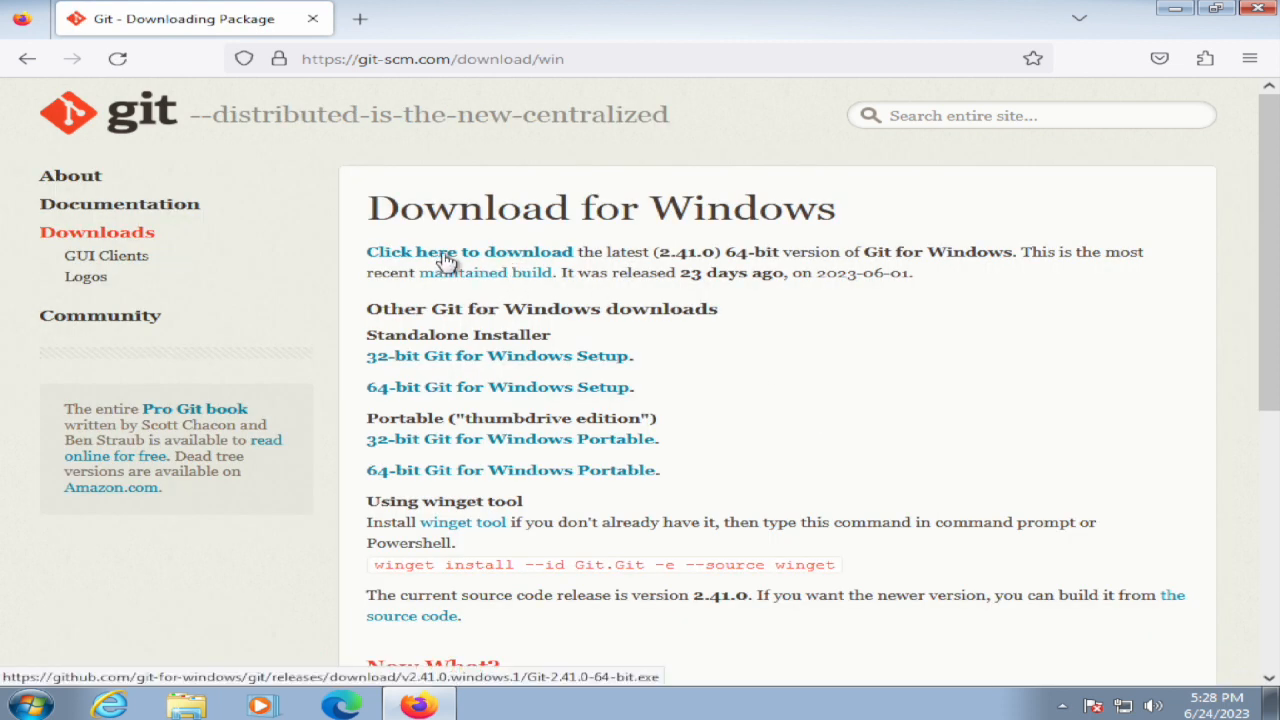
left_click(522, 257)
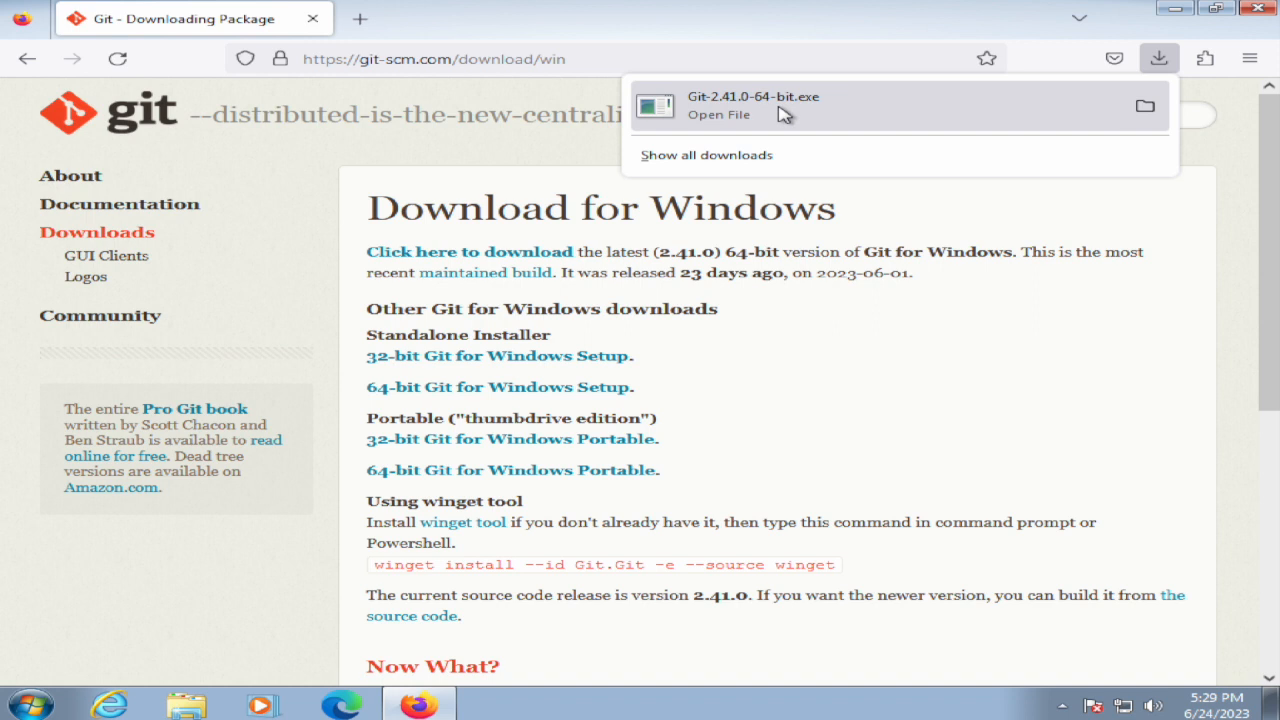
Run the downloaded Git-2.41.0-64-bit.exe and allow it to make changes to the computer
left_click(780, 112)
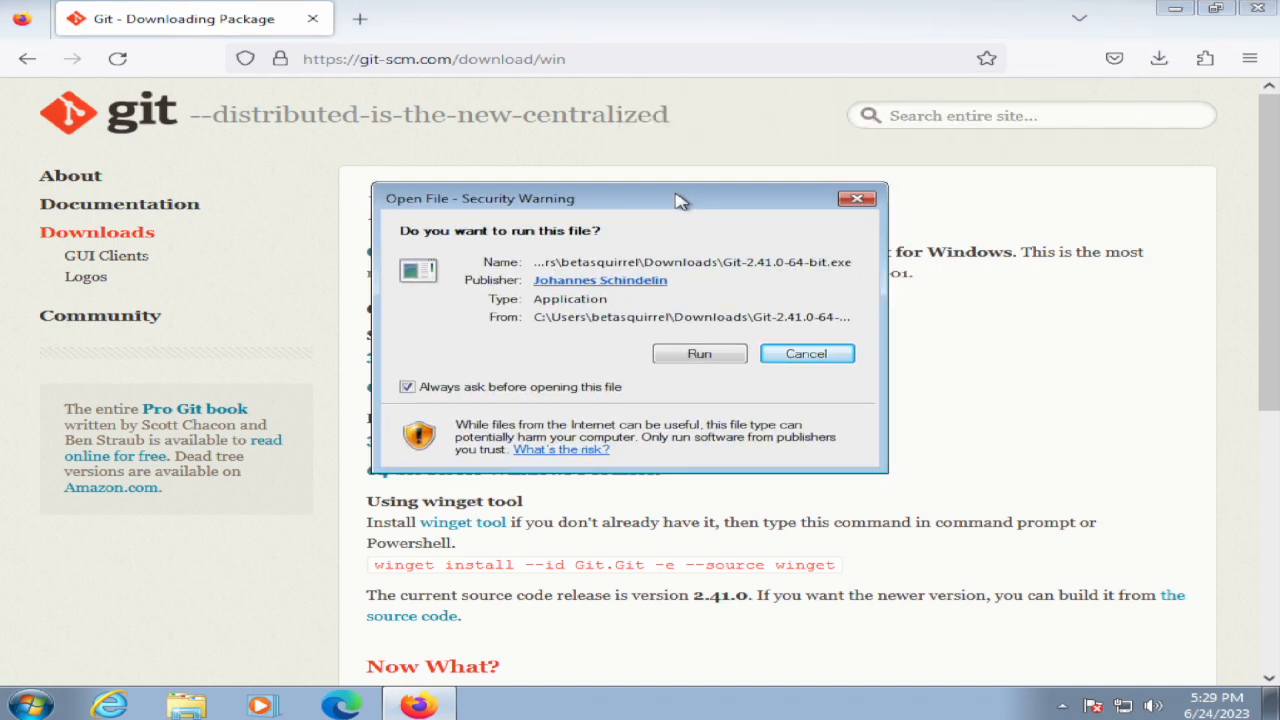
left_click_drag(679, 201, 723, 210)
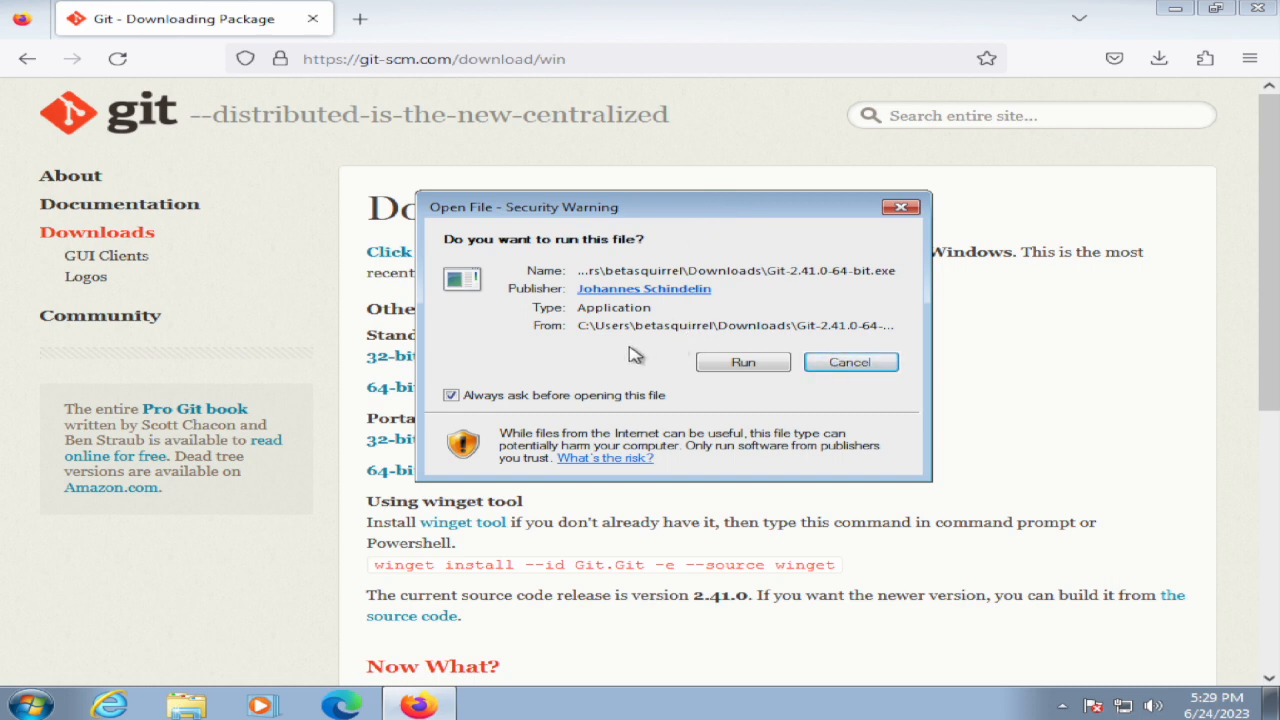
left_click(725, 368)
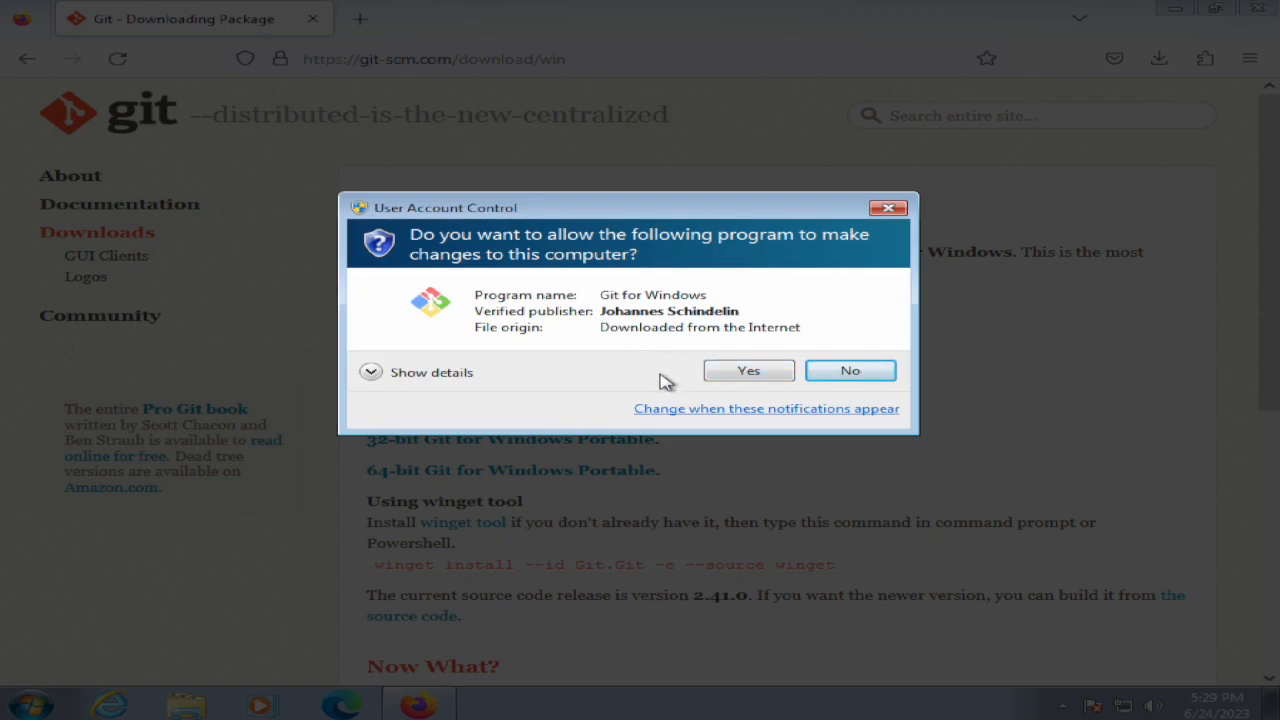
left_click(731, 372)
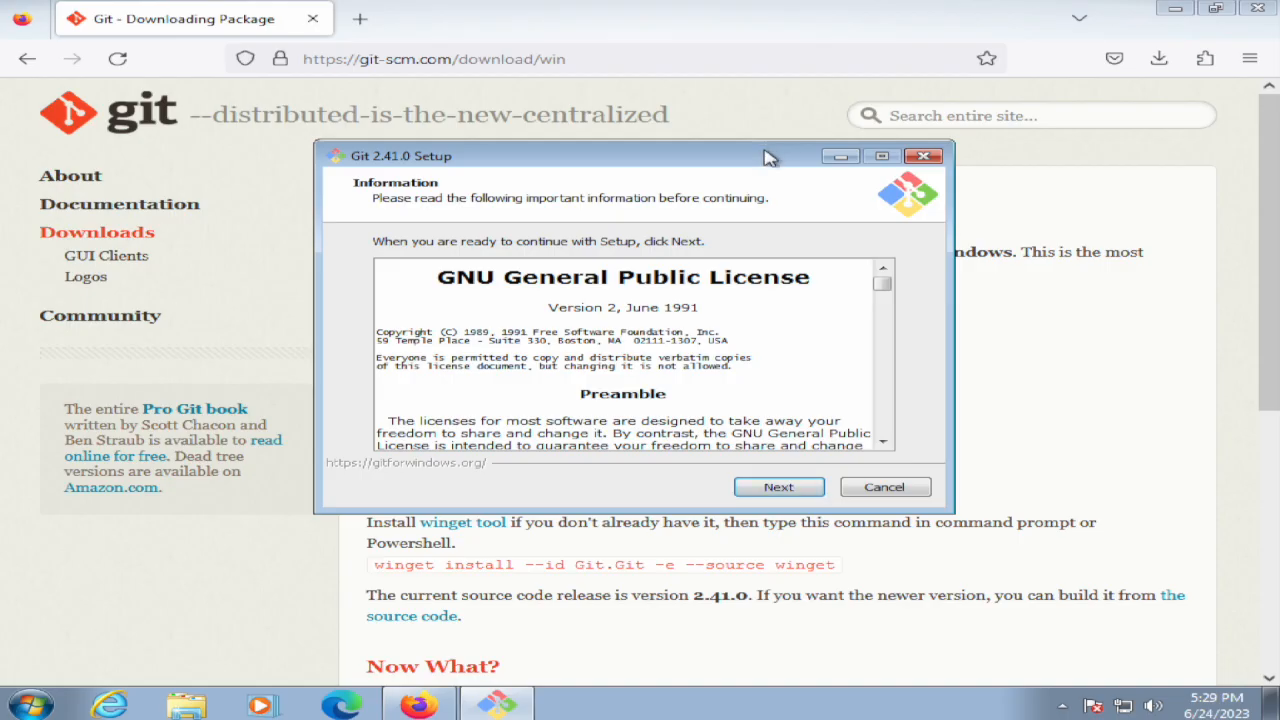
Accept the C:\Program Files\Git destination and add the additional desktop icons, TrueType console font and daily update check components
left_click(806, 497)
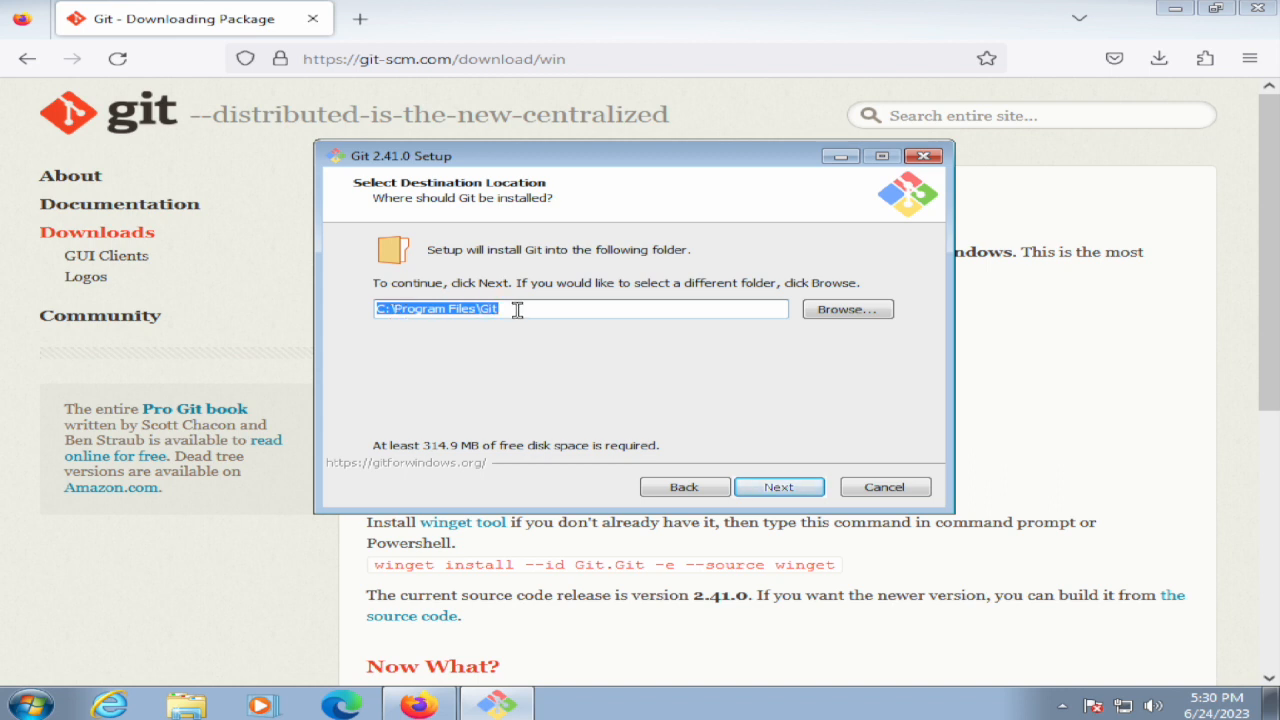
left_click(792, 489)
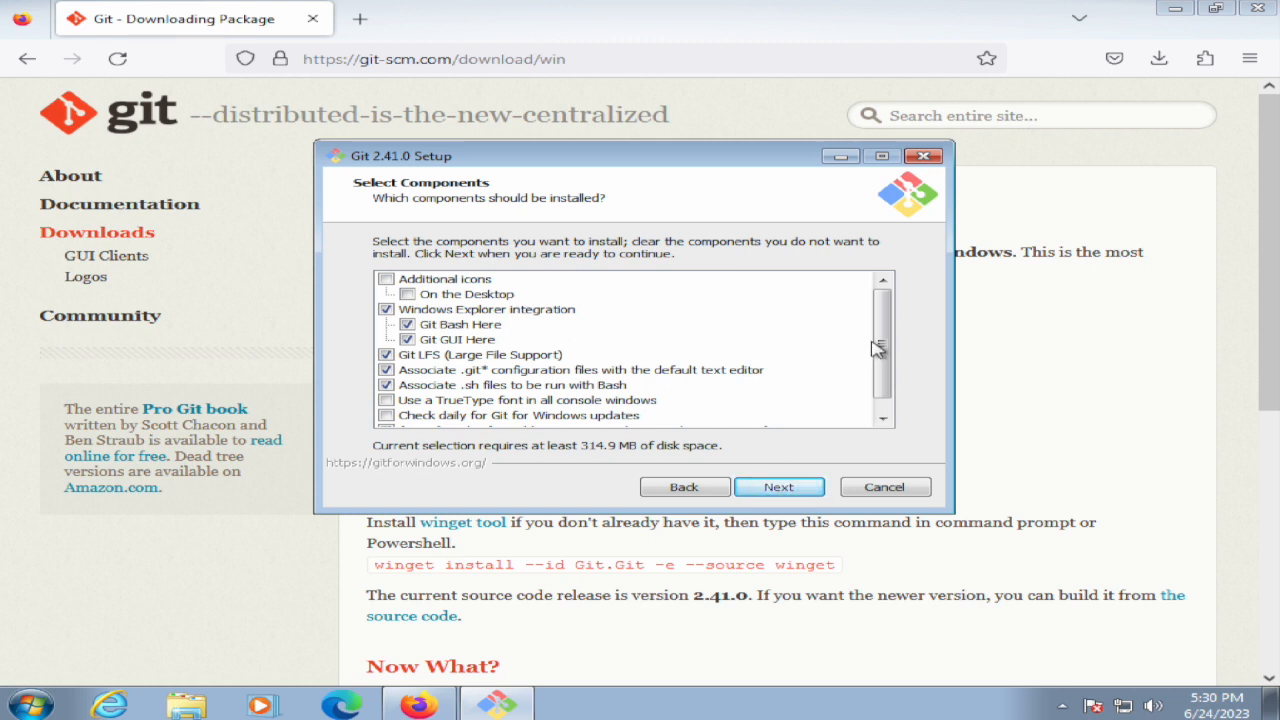
left_click(387, 280)
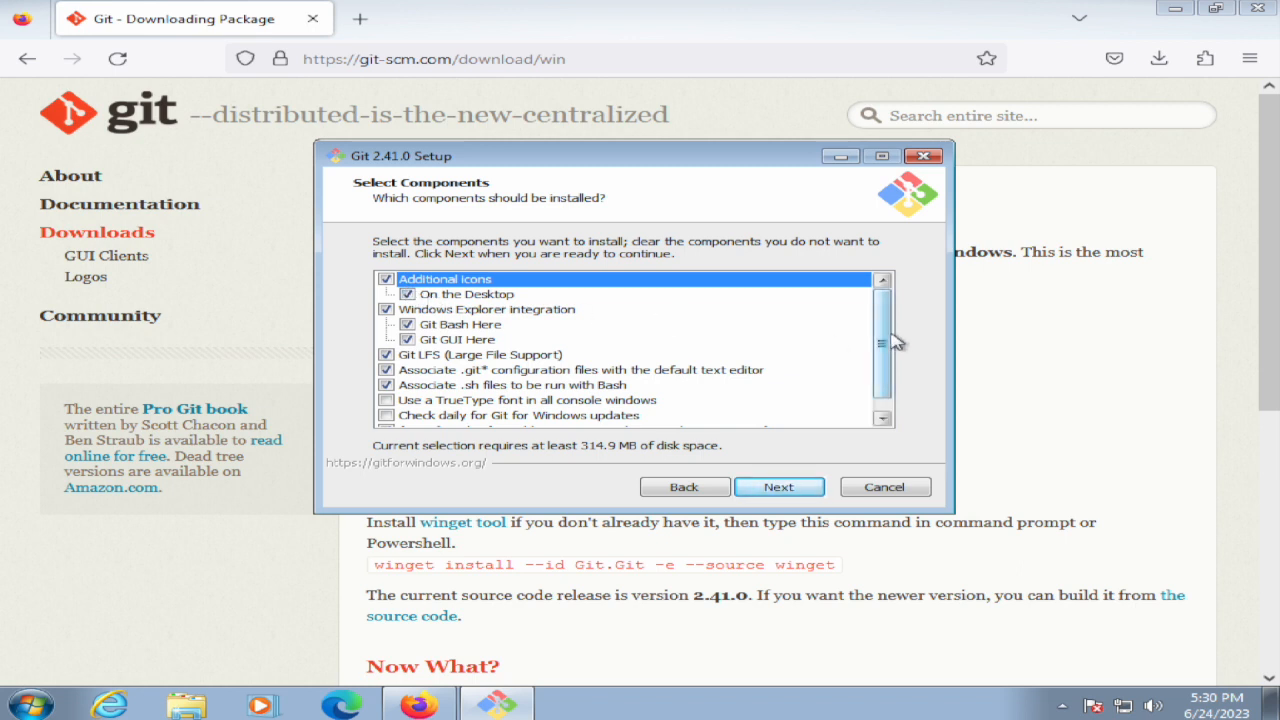
scroll(891, 337, "down", 1)
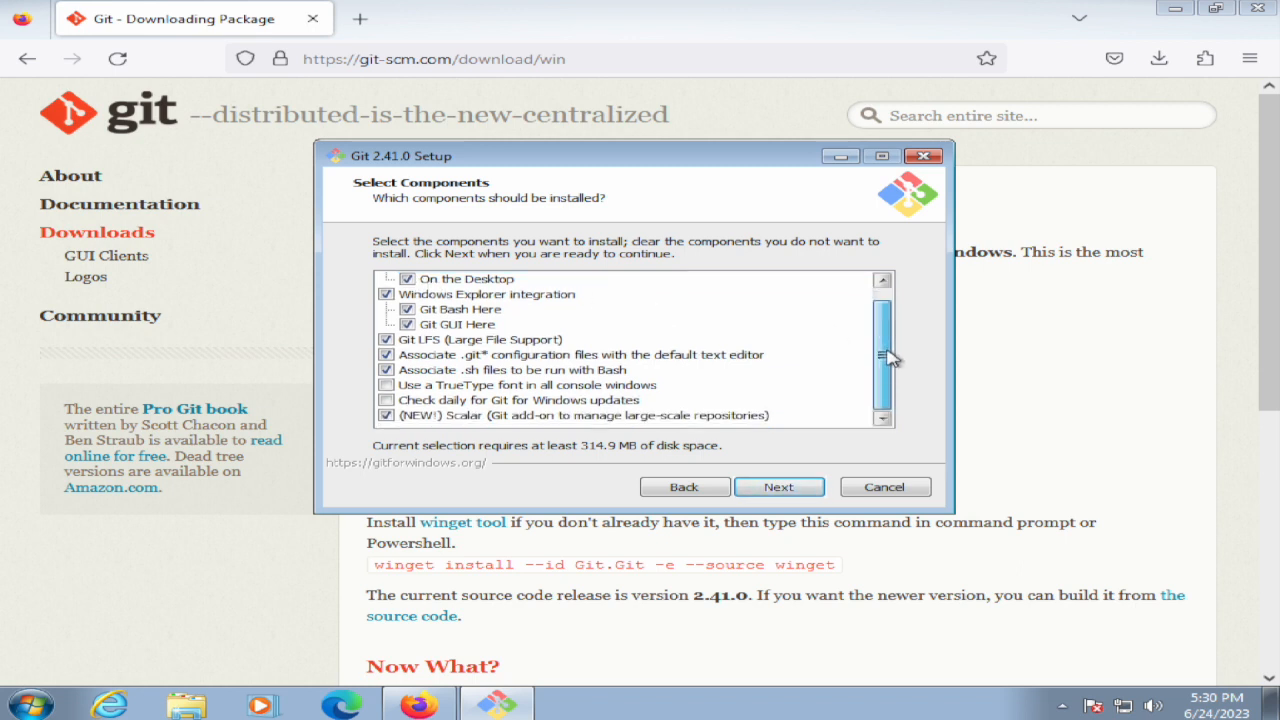
left_click(388, 386)
left_click(400, 400)
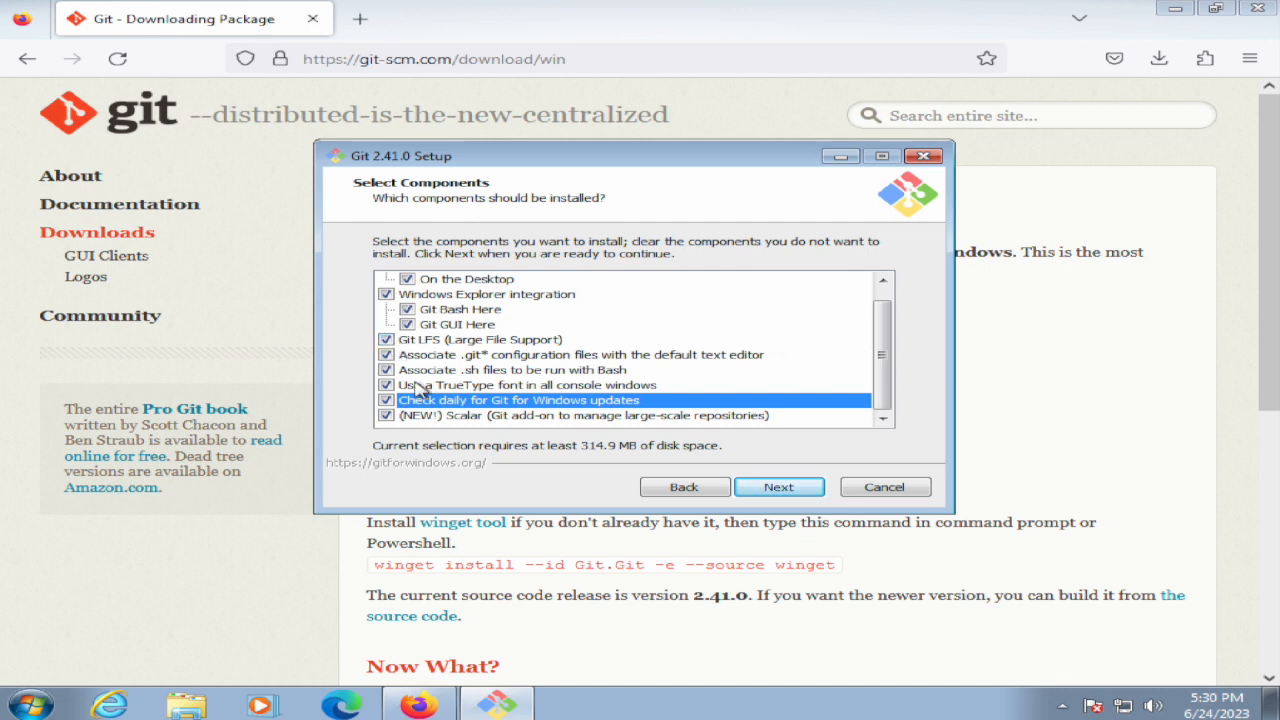
scroll(893, 318, "up", 1)
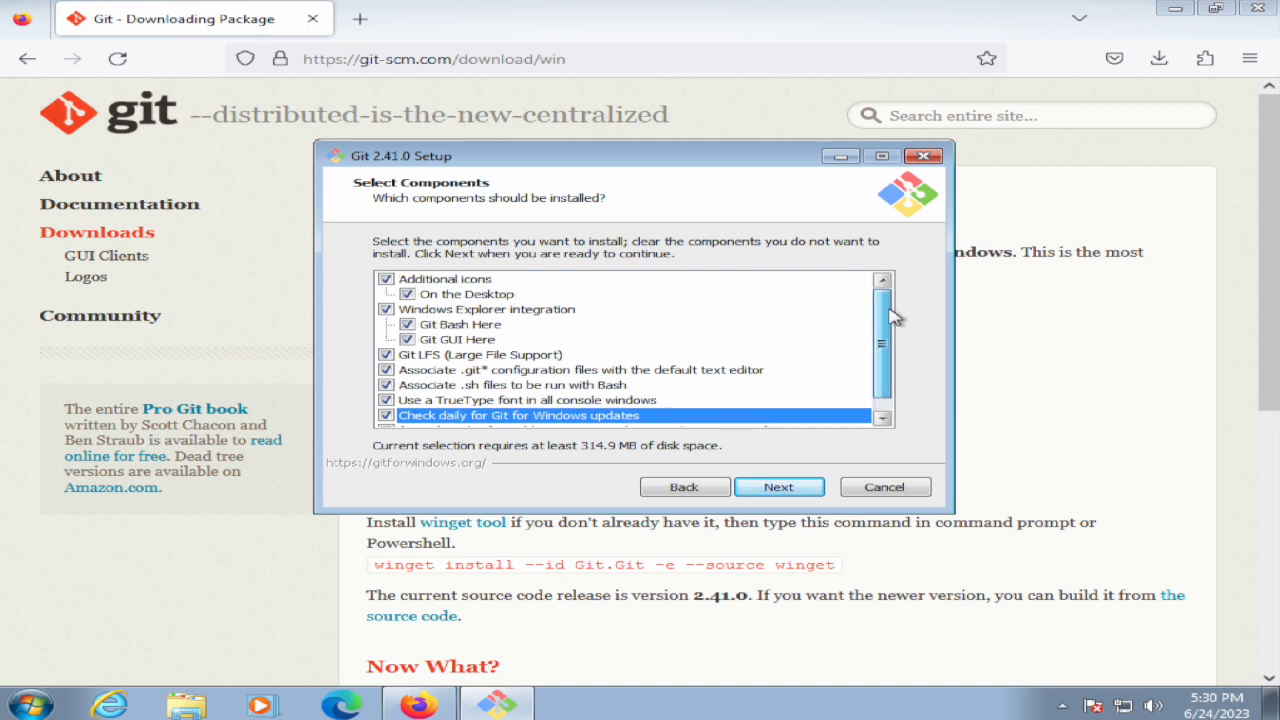
left_click(775, 487)
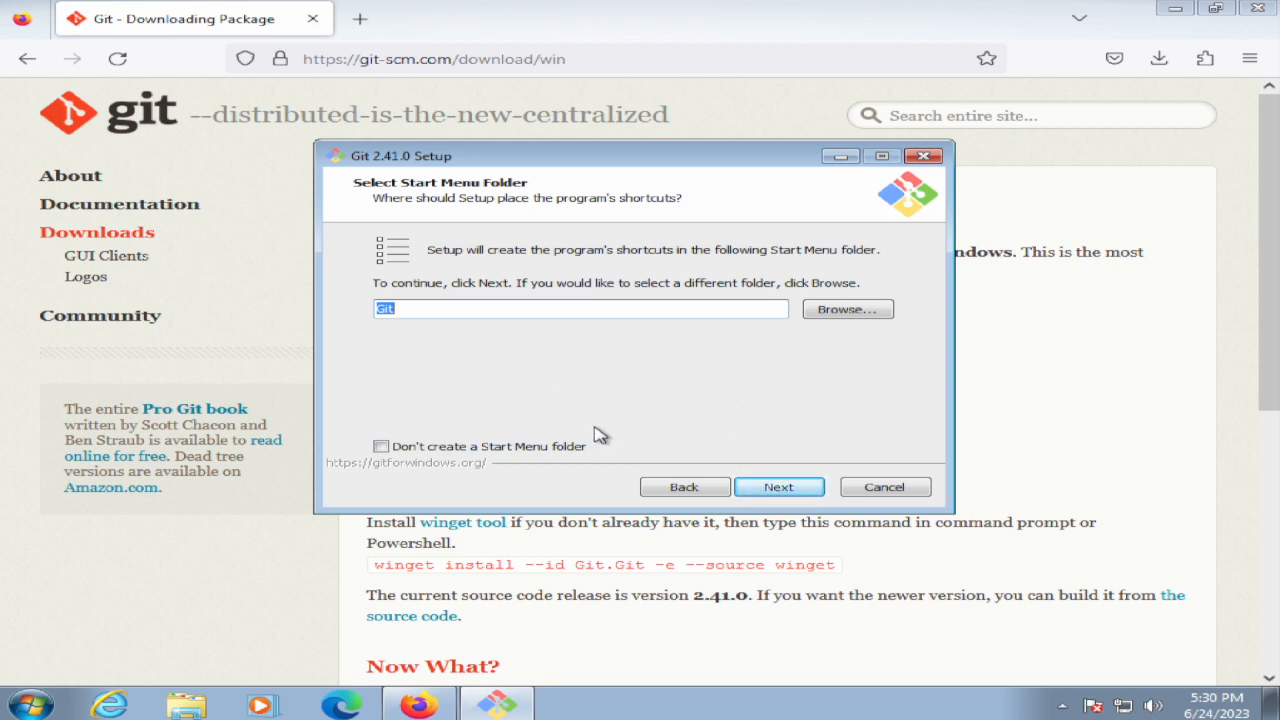
Keep the Git Start Menu folder and Vim editor, and override the default branch name for new repositories with main
left_click(766, 487)
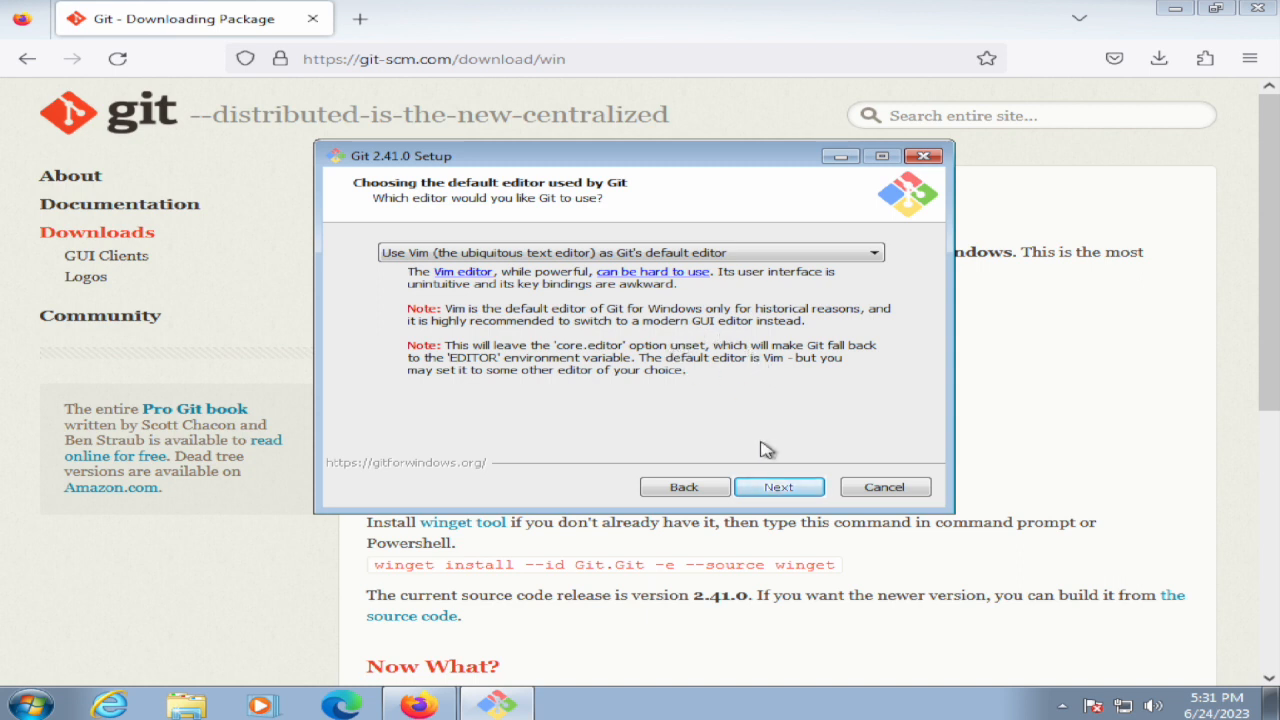
left_click(780, 490)
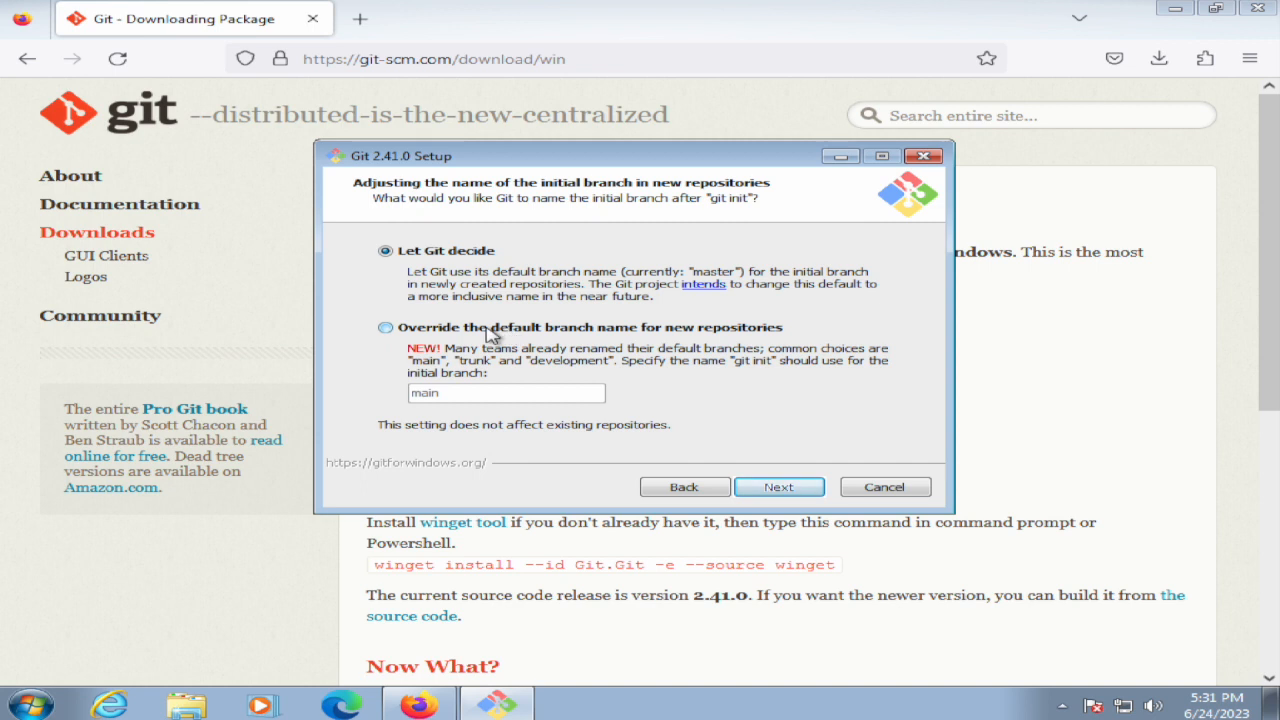
left_click(386, 330)
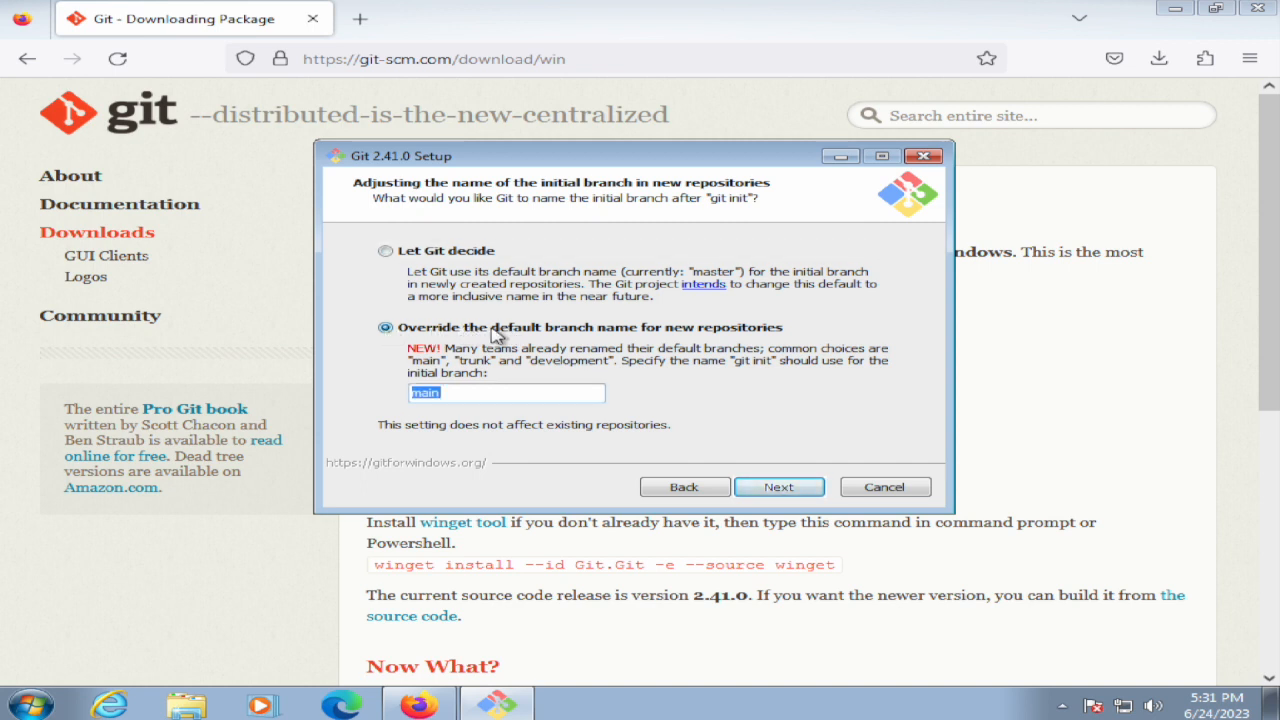
key("Return")
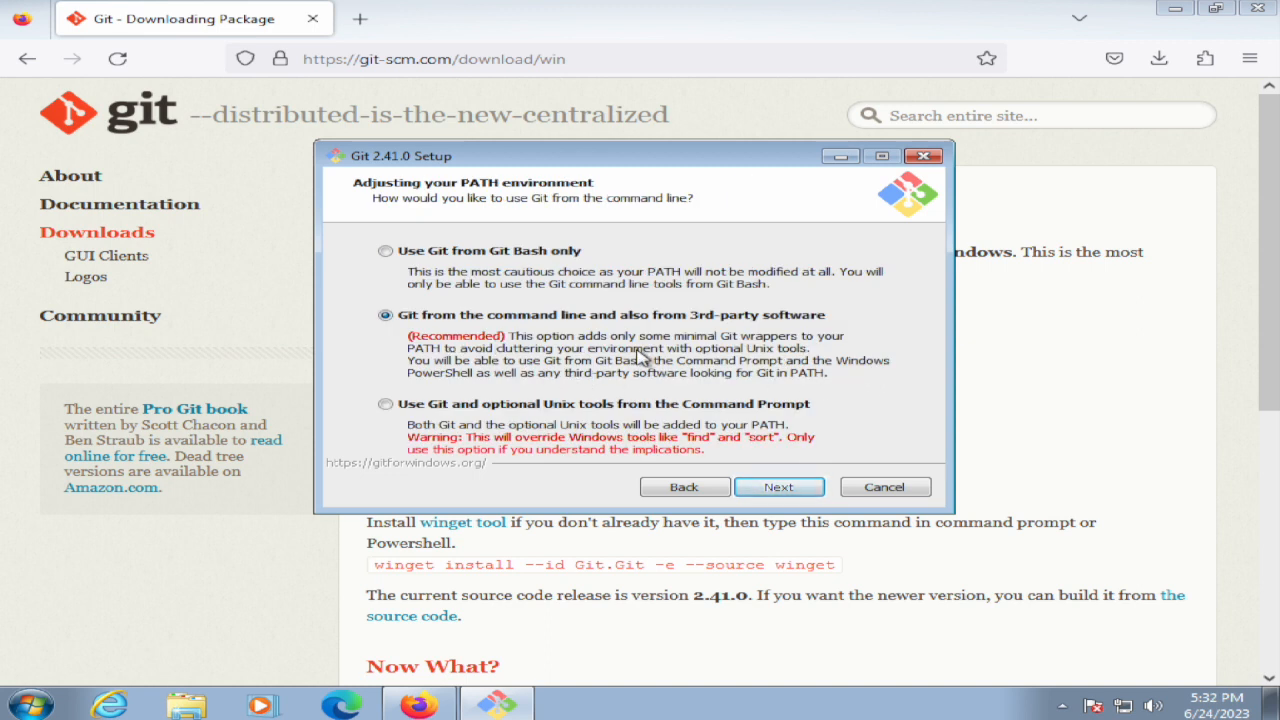
Accept the default setup choices from the PATH environment through the credential helper, including the OpenSSL library and Windows-style checkout line endings
key("Return")
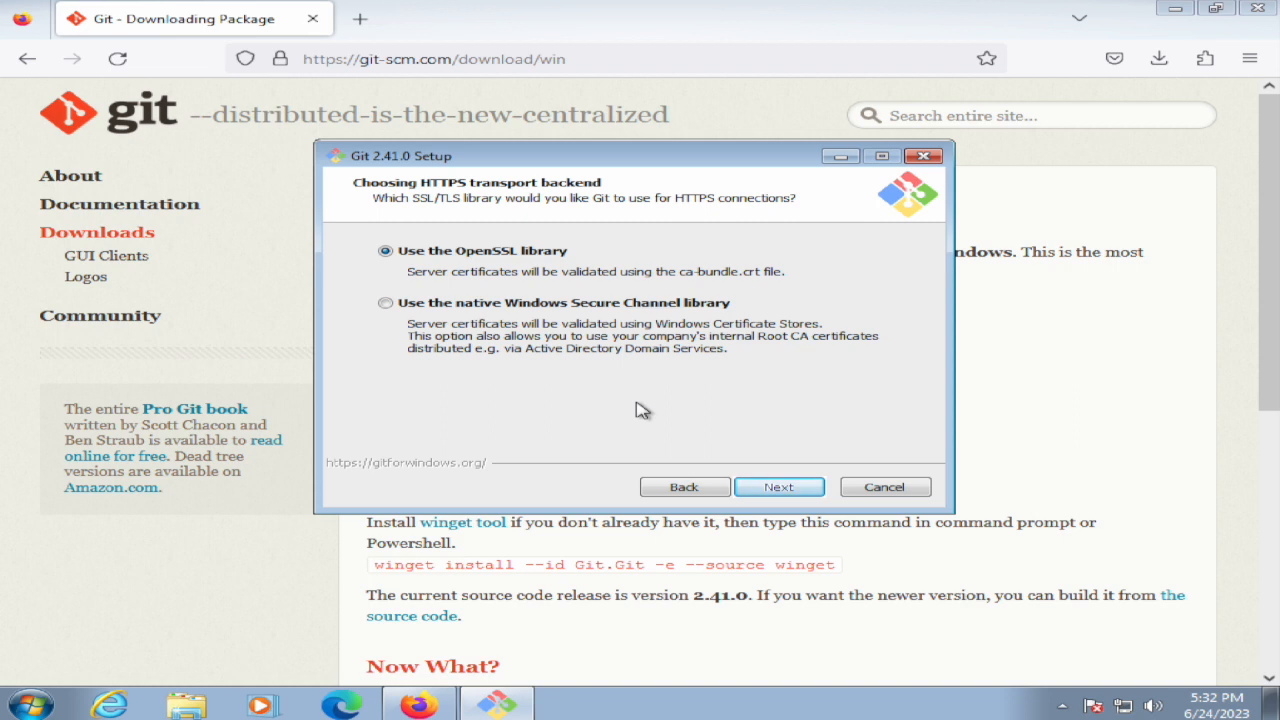
left_click(805, 488)
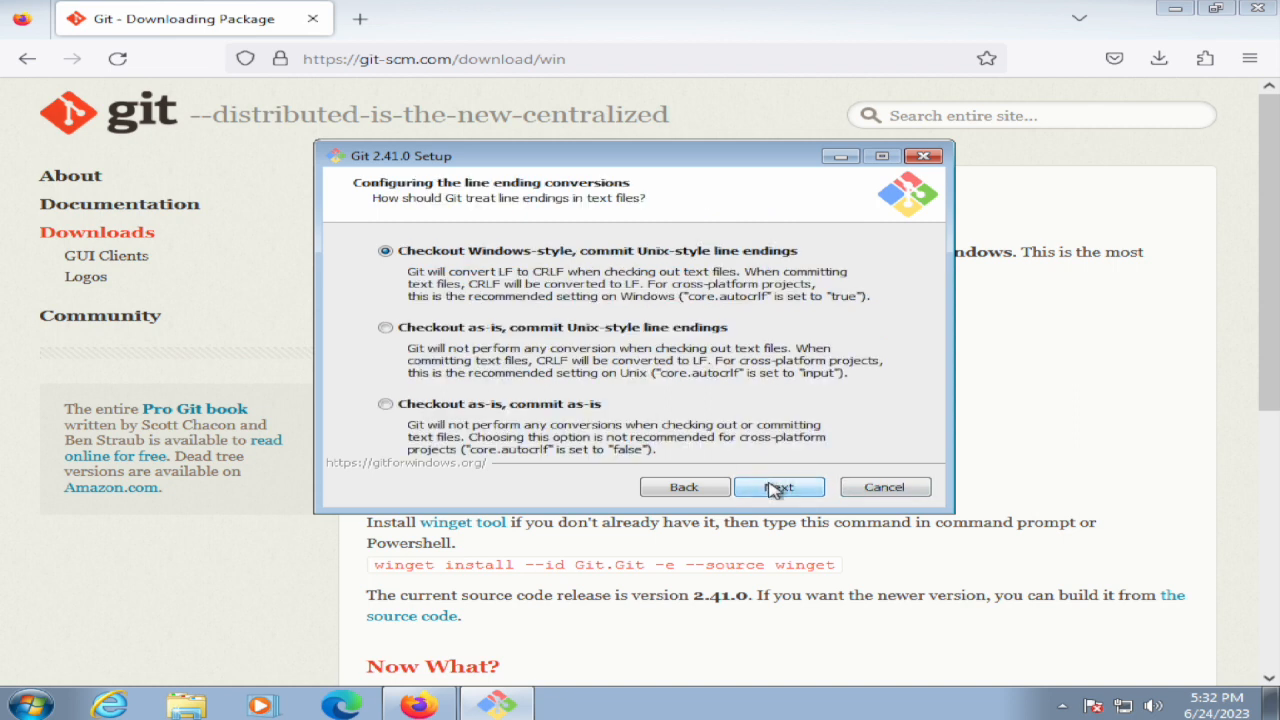
left_click(775, 487)
left_click(775, 487)
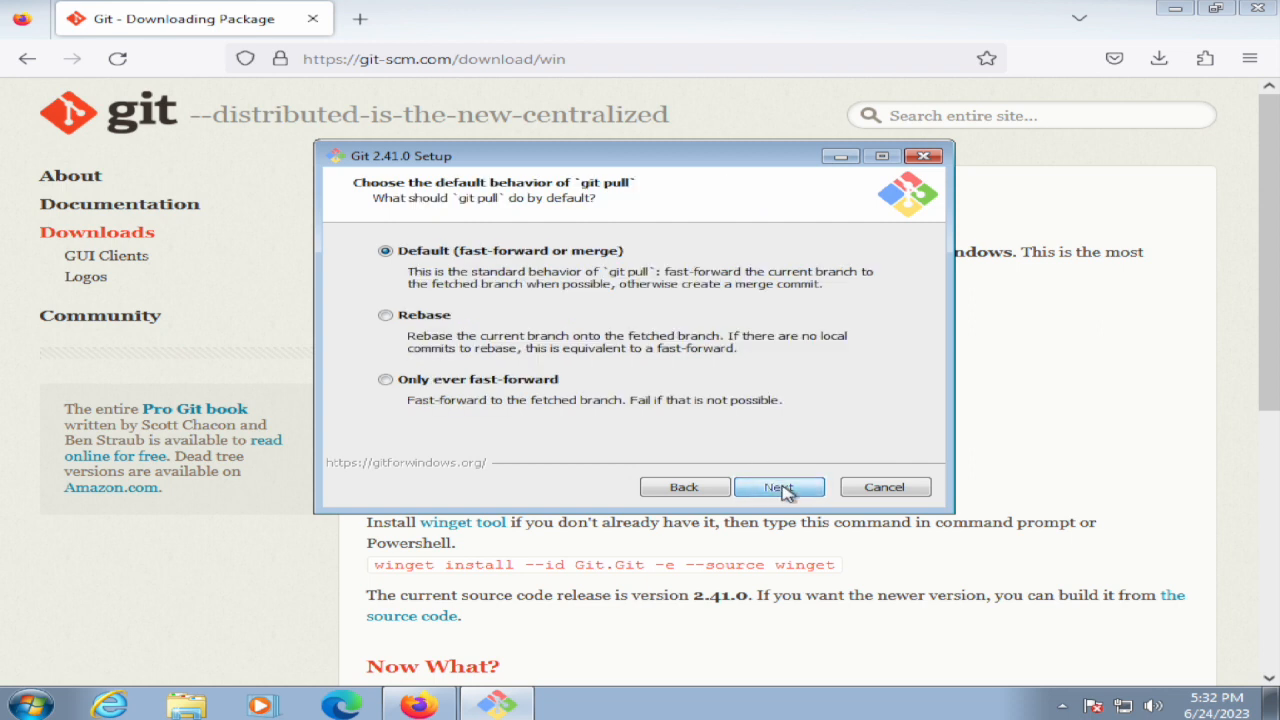
left_click(783, 489)
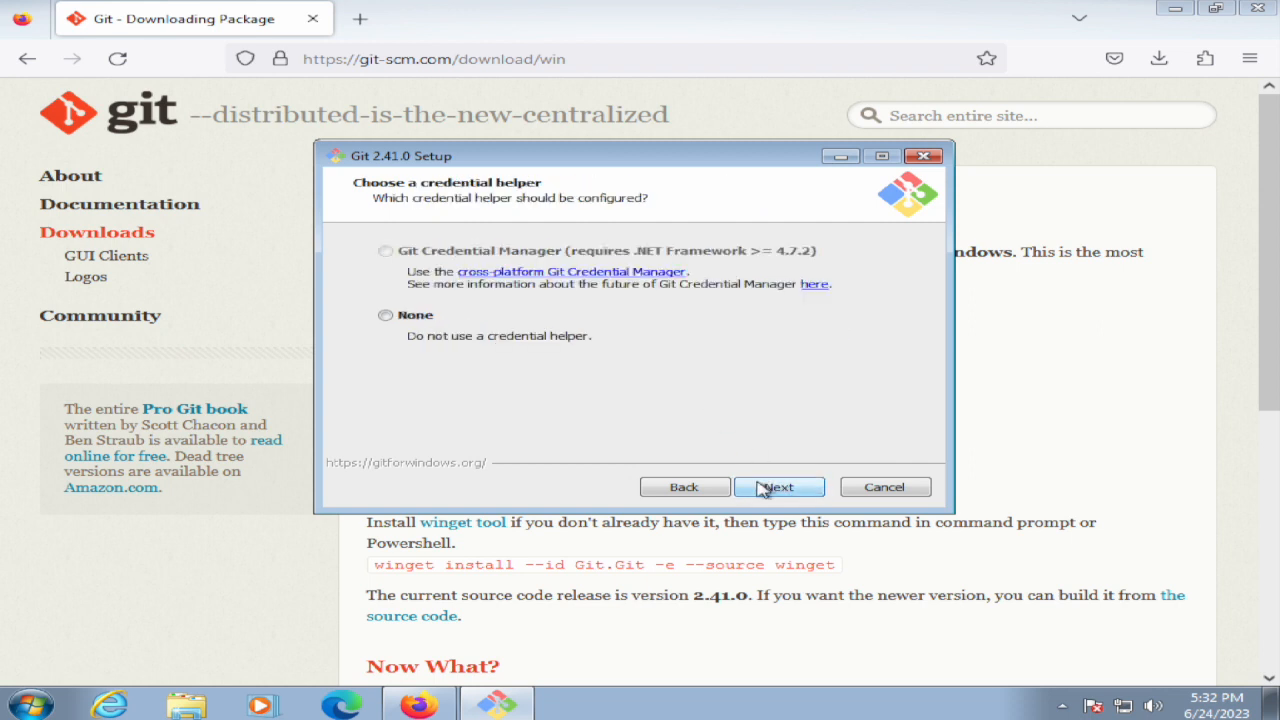
left_click(763, 487)
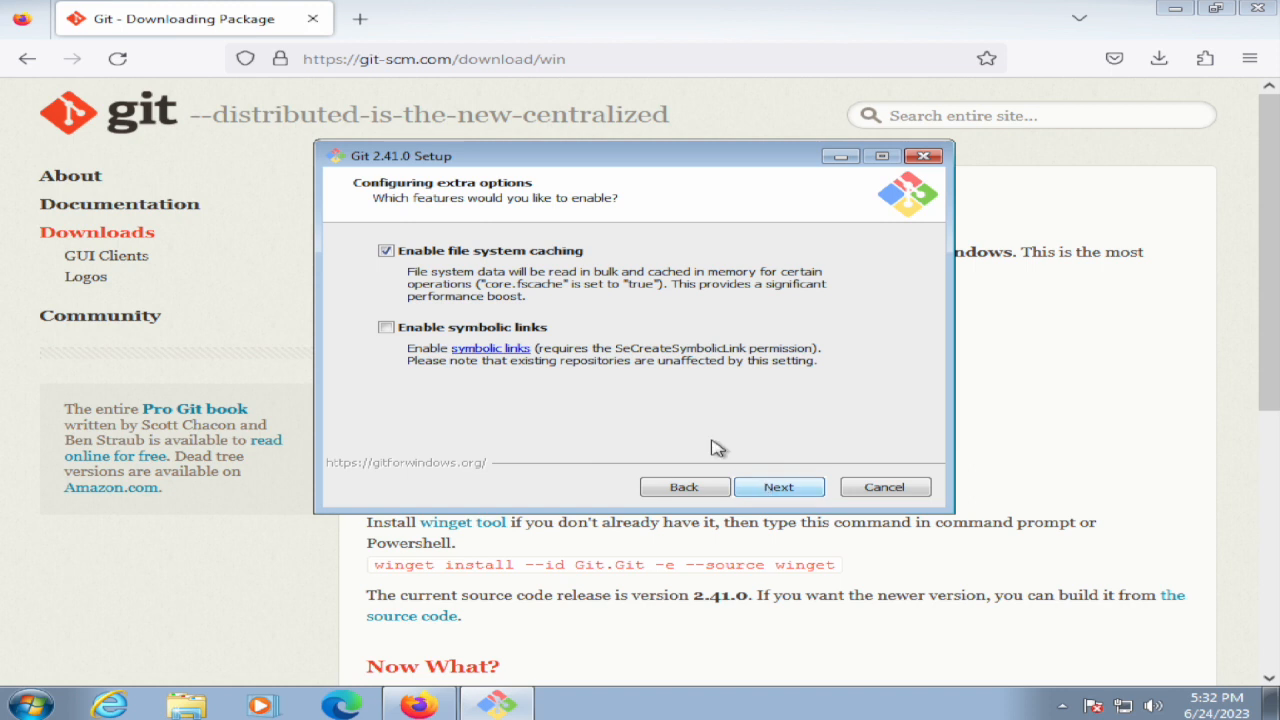
Enable symbolic links, experimental pseudo console support and the built-in file system monitor, and install Git
left_click(387, 331)
left_click(776, 488)
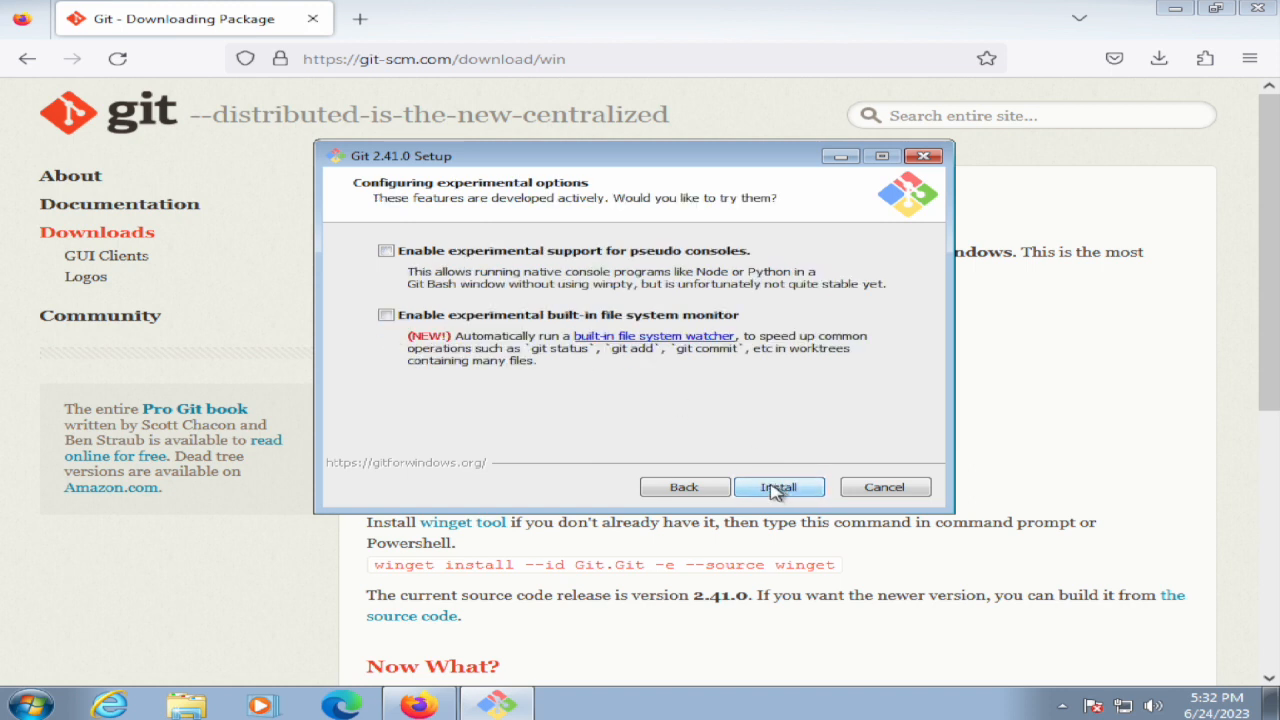
left_click(386, 251)
left_click(470, 315)
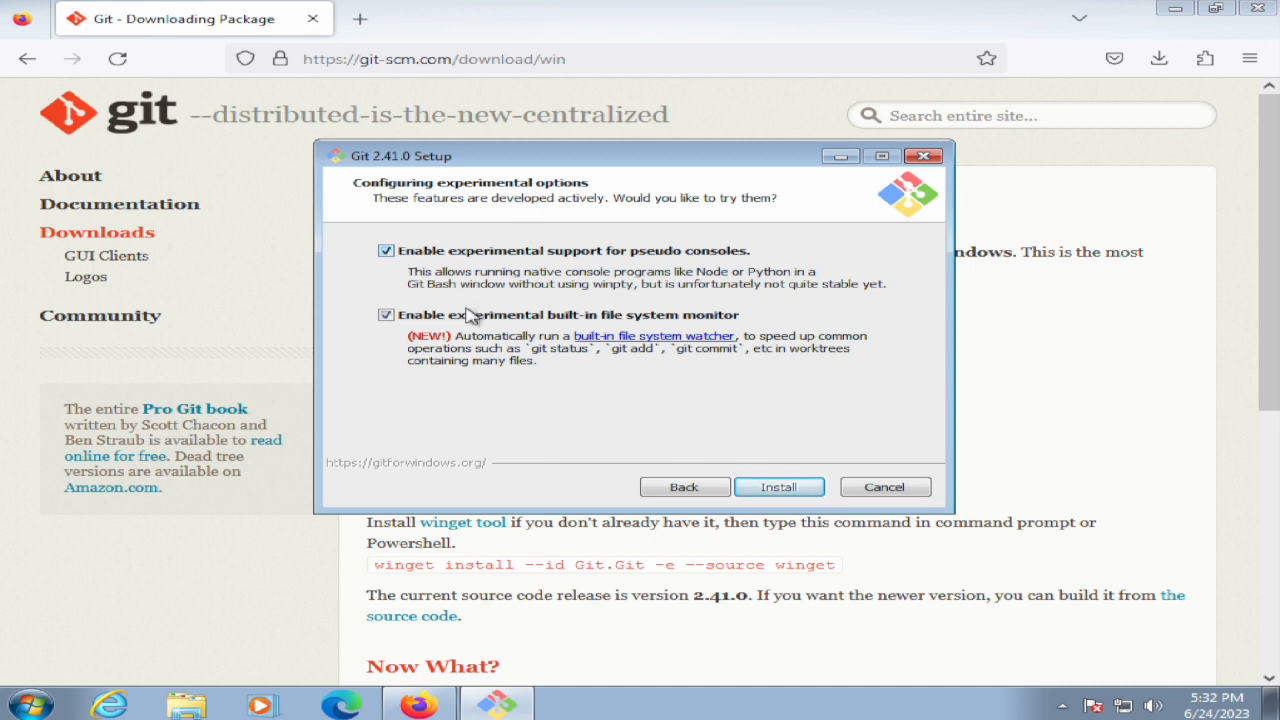
left_click(776, 487)
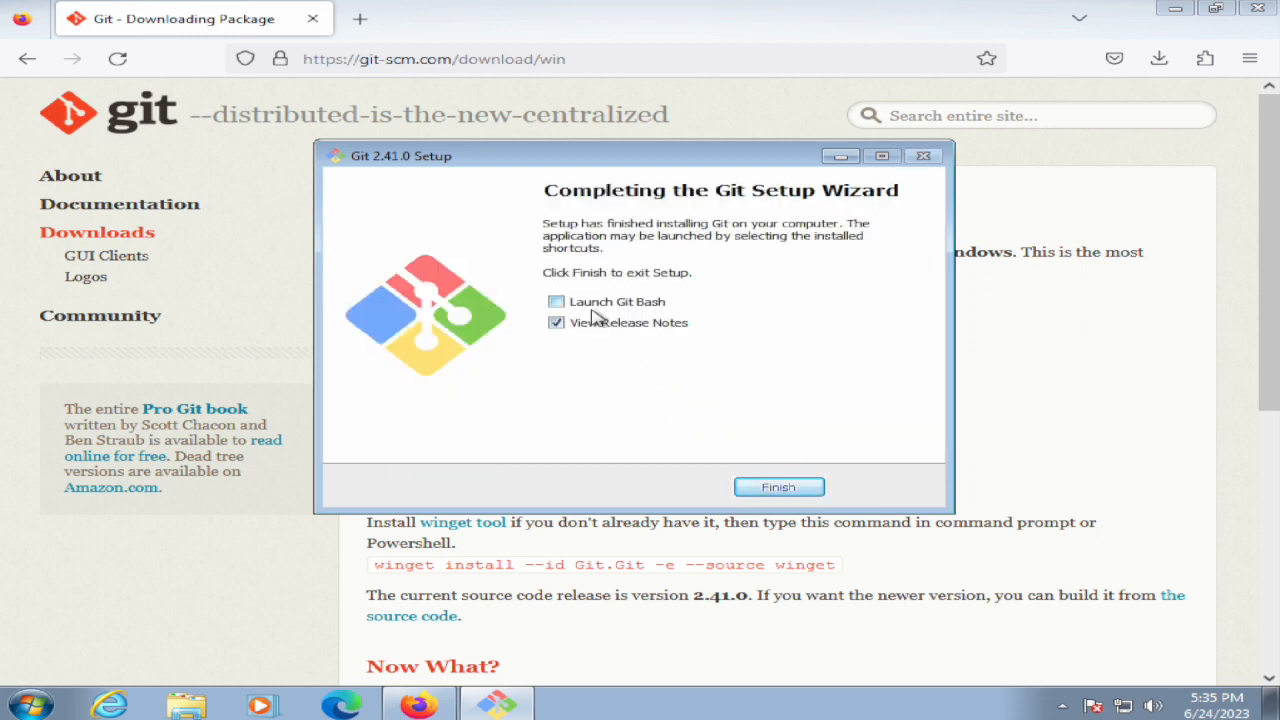
Finish the setup wizard with Git Bash set to launch, and move its terminal window toward the middle of the screen
left_click(557, 302)
left_click(779, 489)
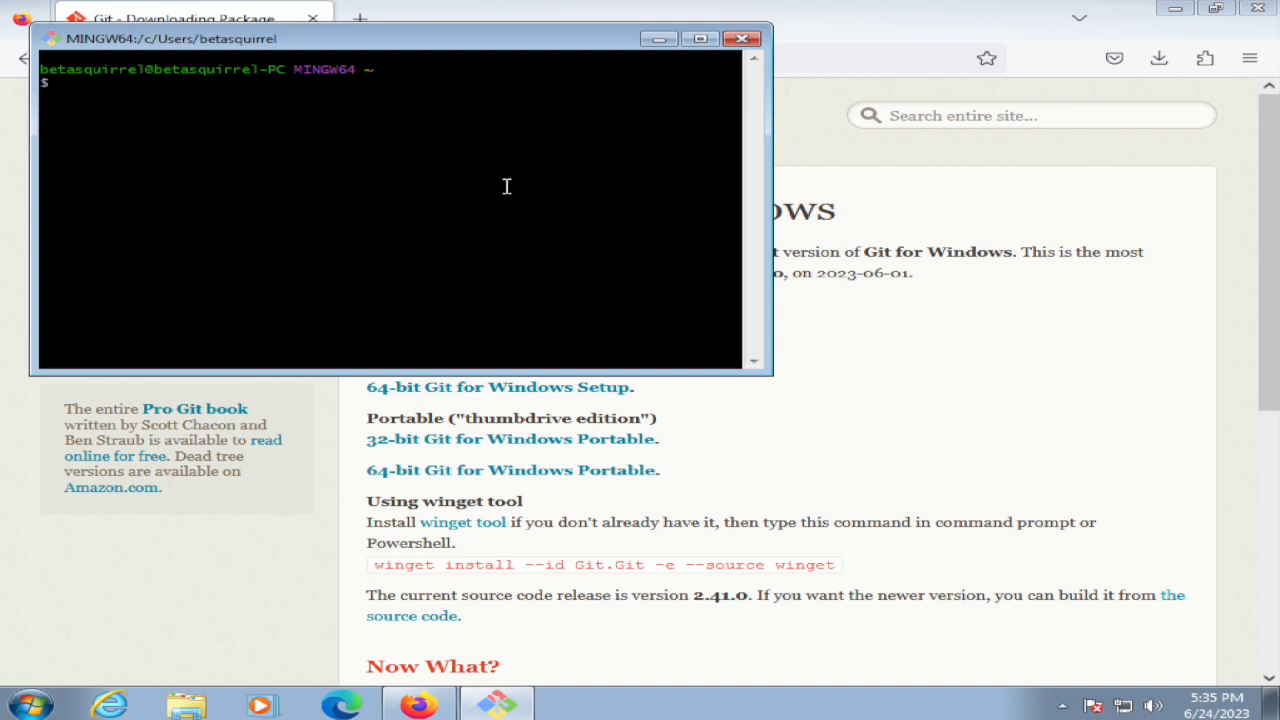
left_click_drag(396, 42, 544, 121)
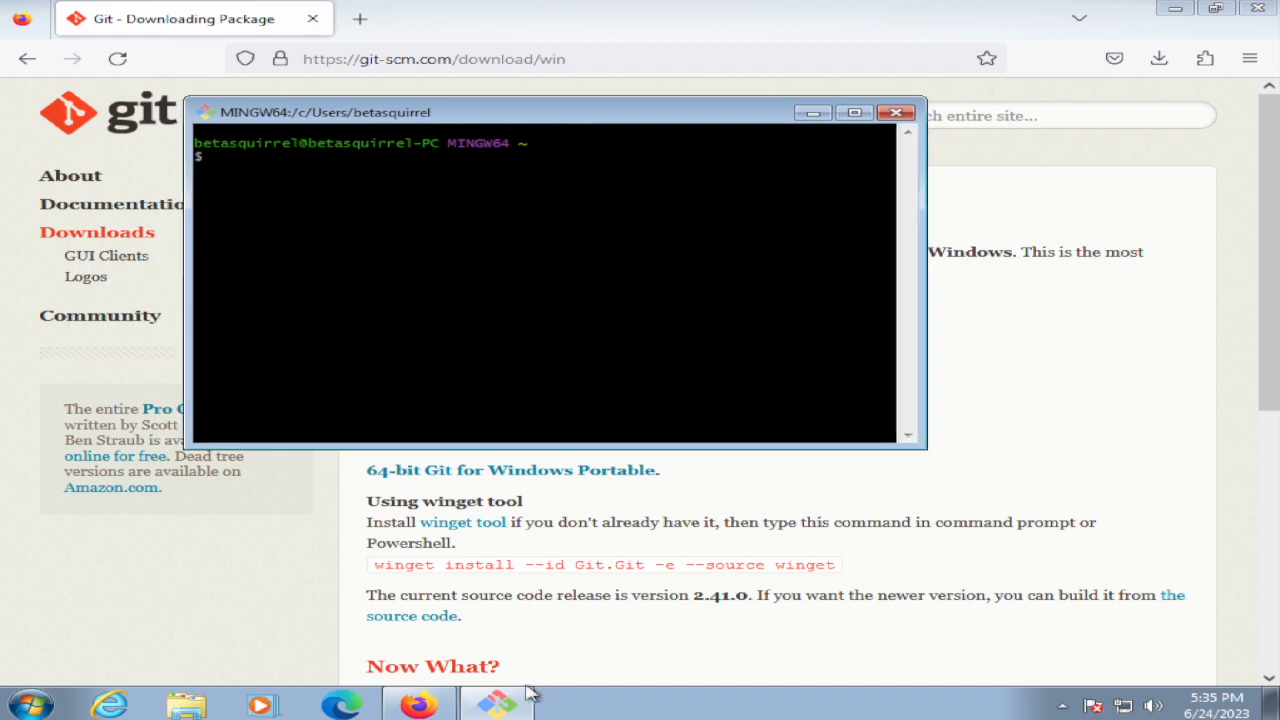
mouse_move(520, 705)
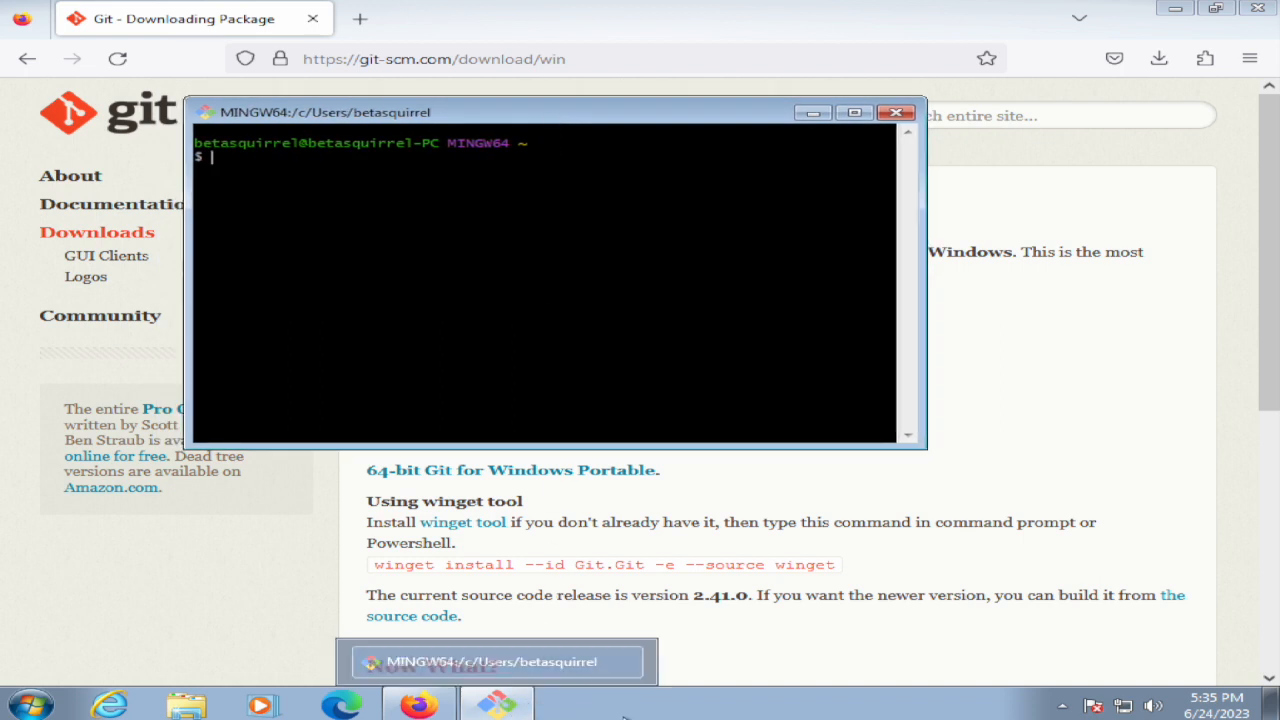
right_click(505, 705)
left_click(468, 669)
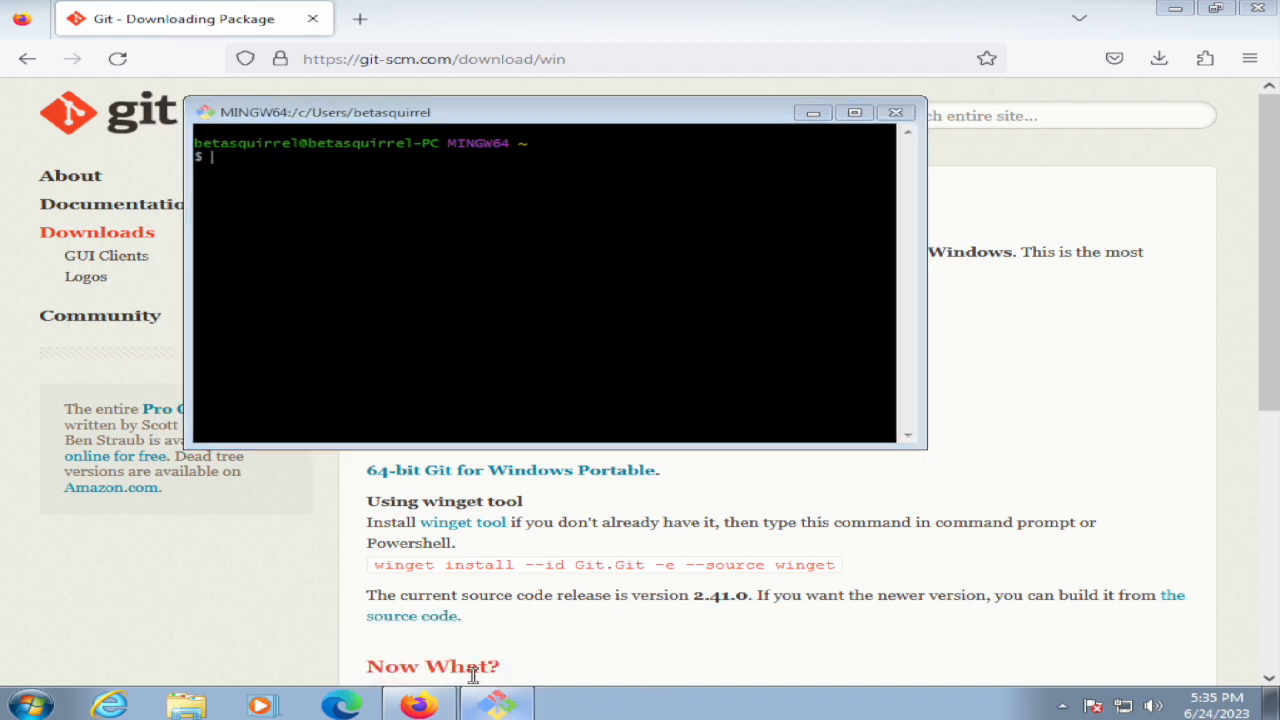
Pin Git Bash to the taskbar and search the computer's installed programs for git
right_click(498, 706)
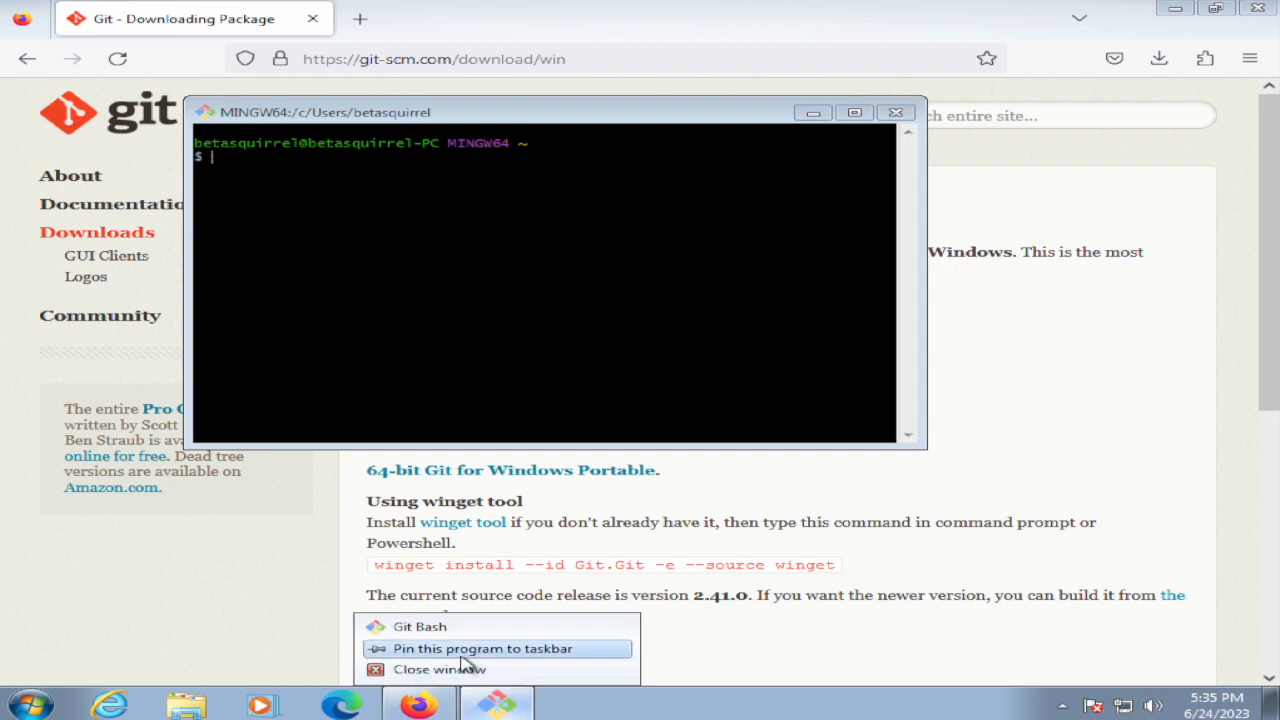
left_click(531, 655)
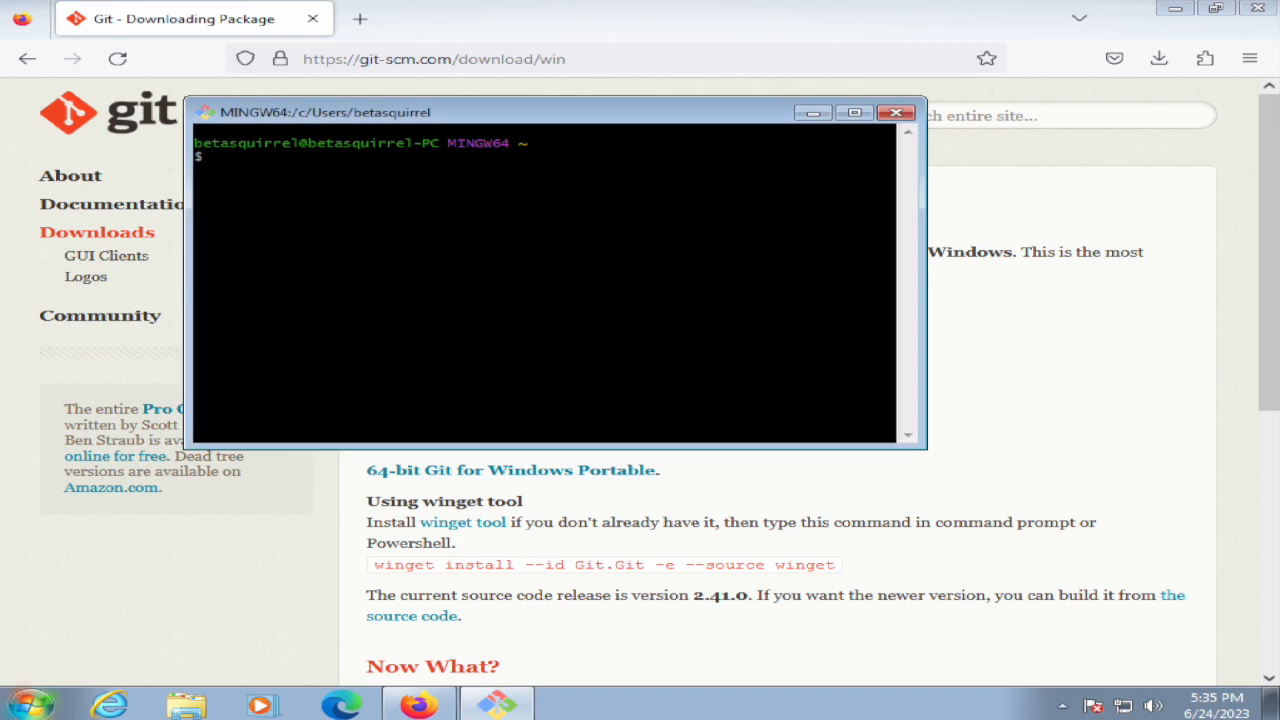
left_click(30, 705)
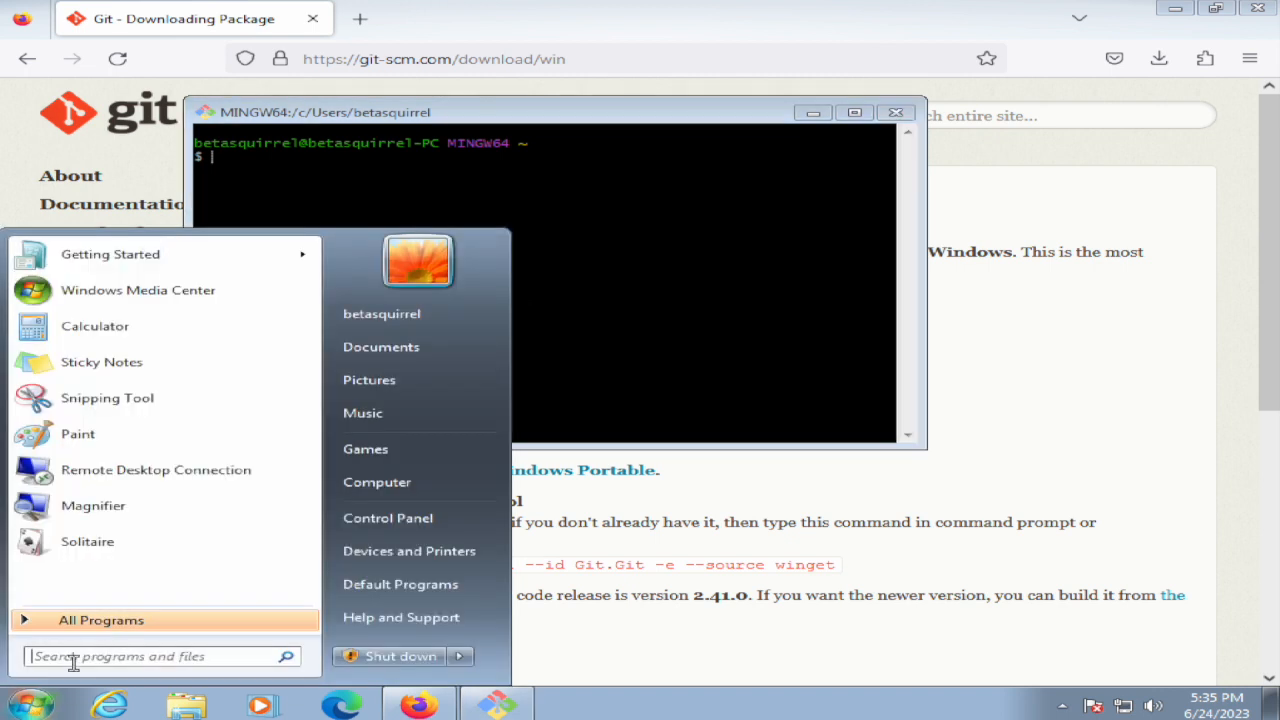
type("git")
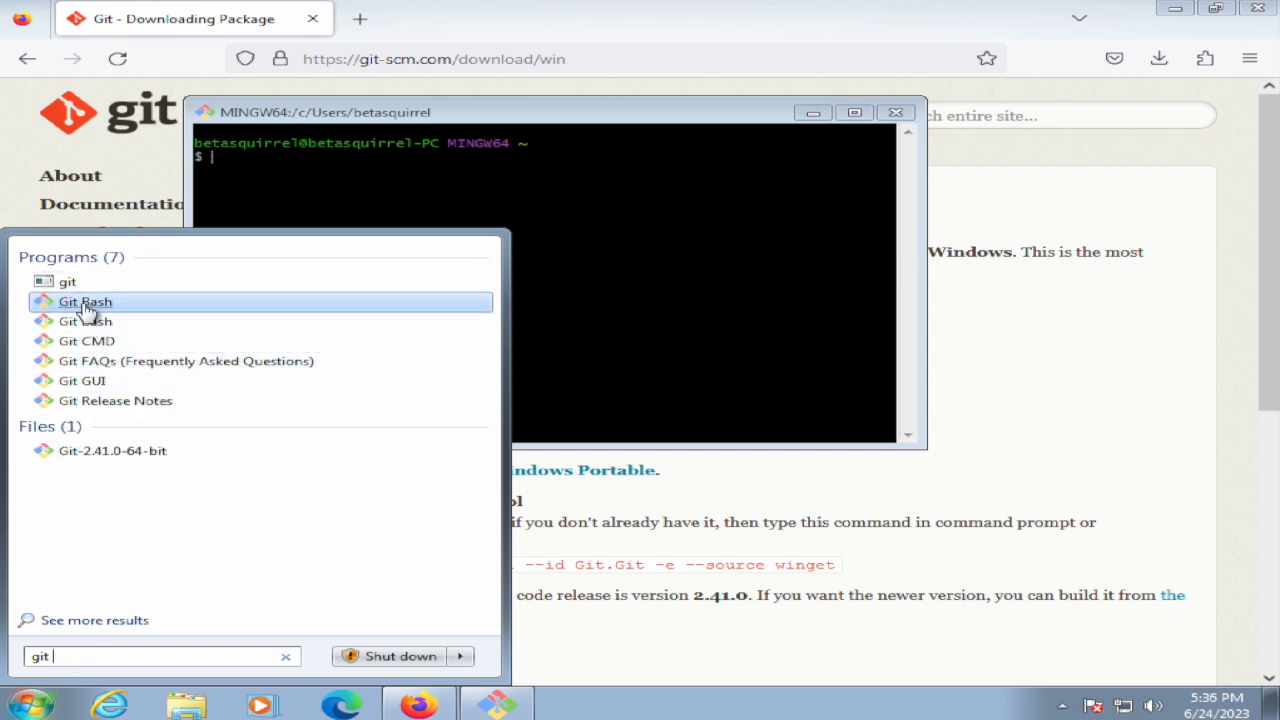
left_click(778, 262)
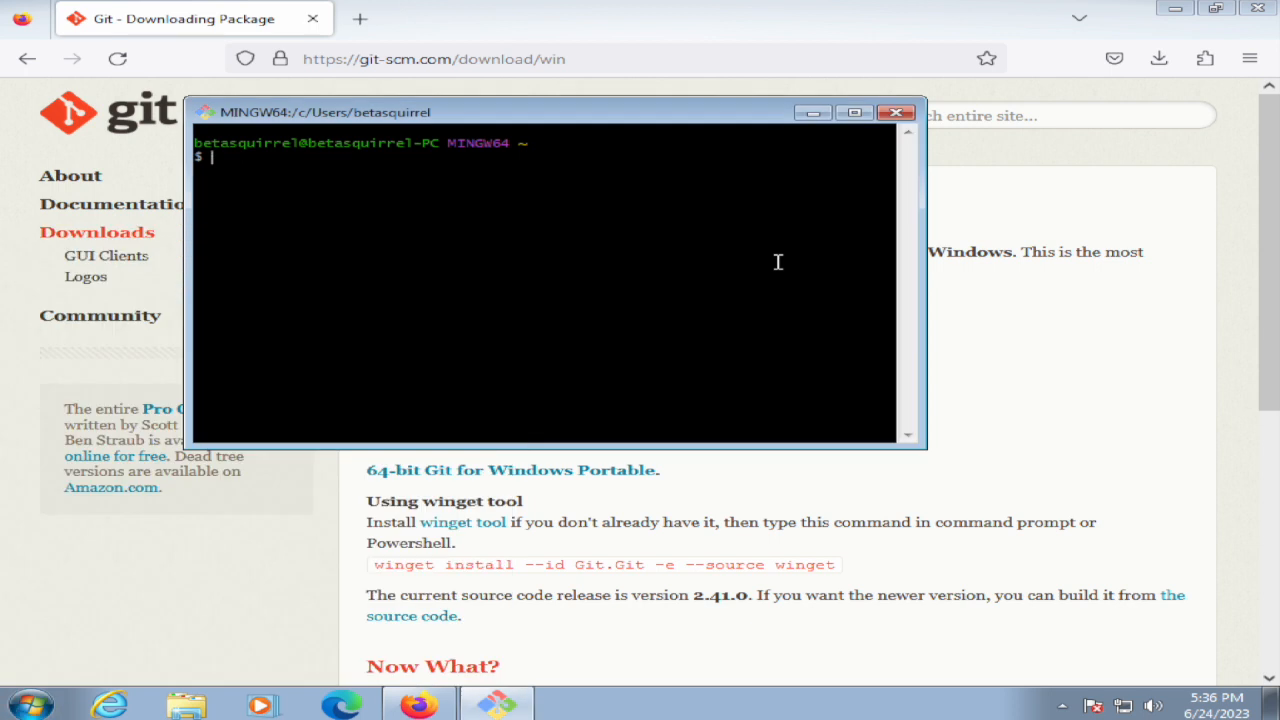
Print the working directory with pwd, and list the home folder's contents with ls to review them
left_click_drag(572, 122, 602, 178)
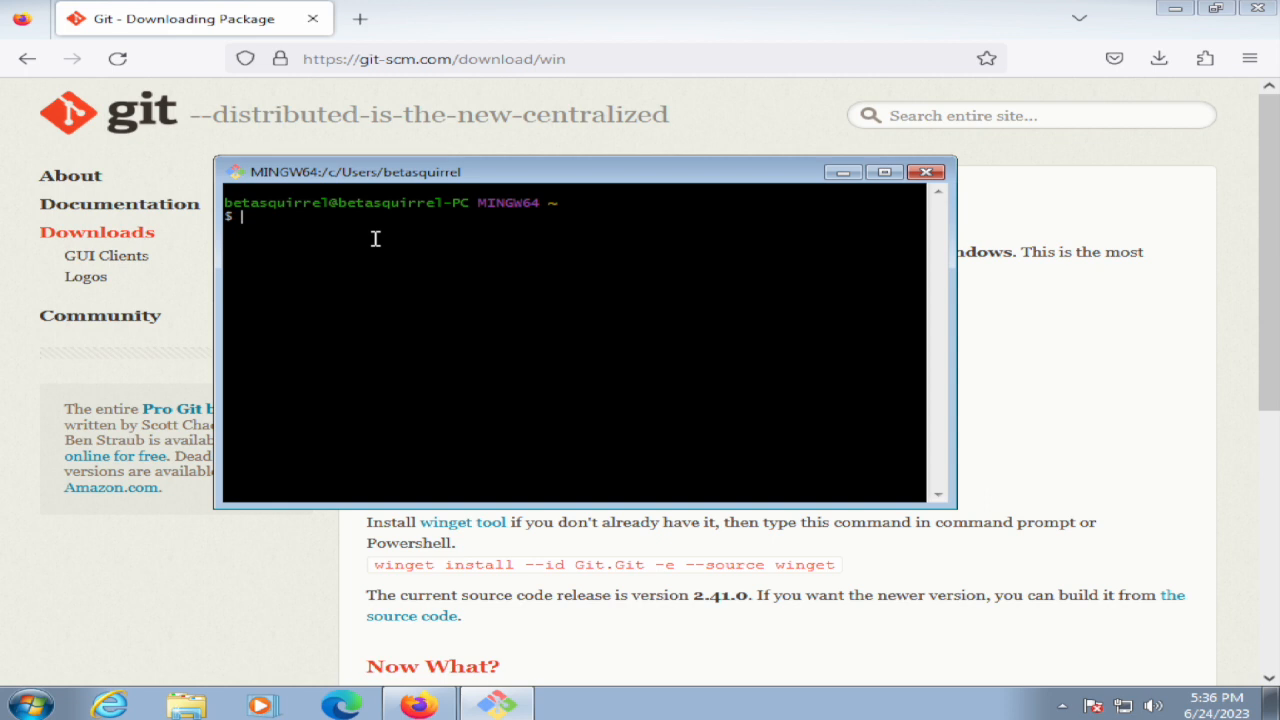
type("pwd")
key("Return")
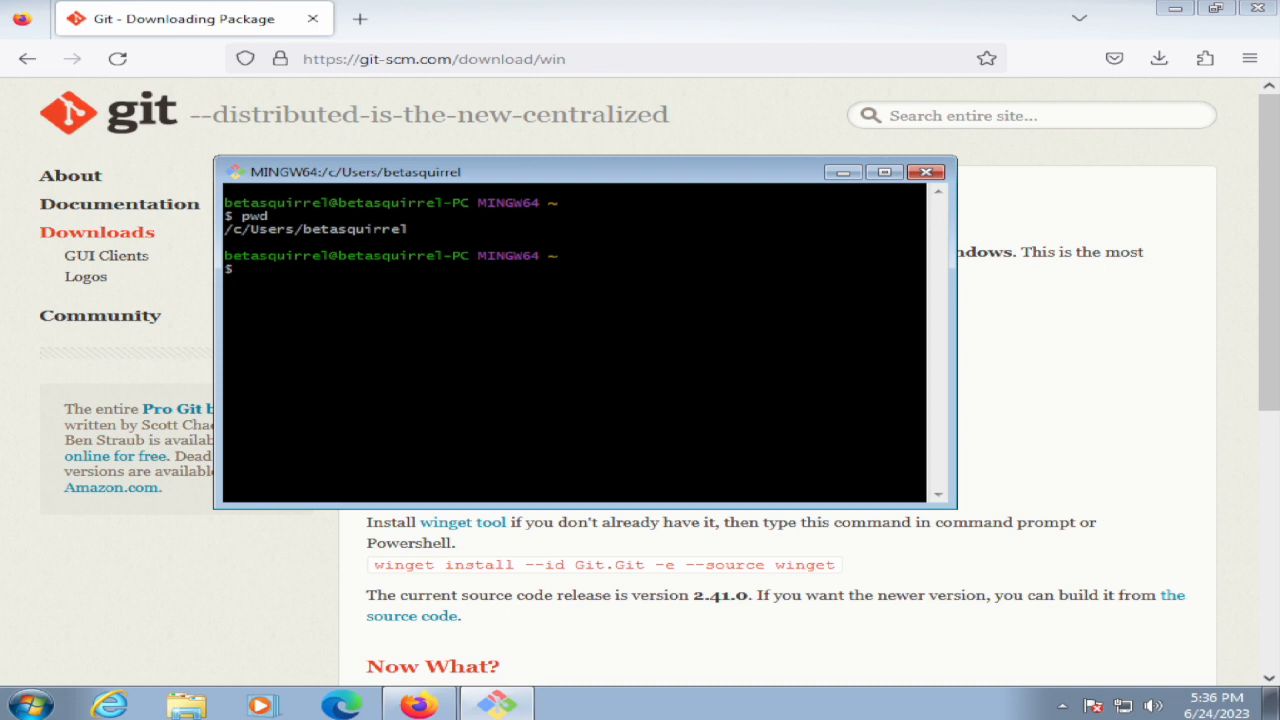
type("ls")
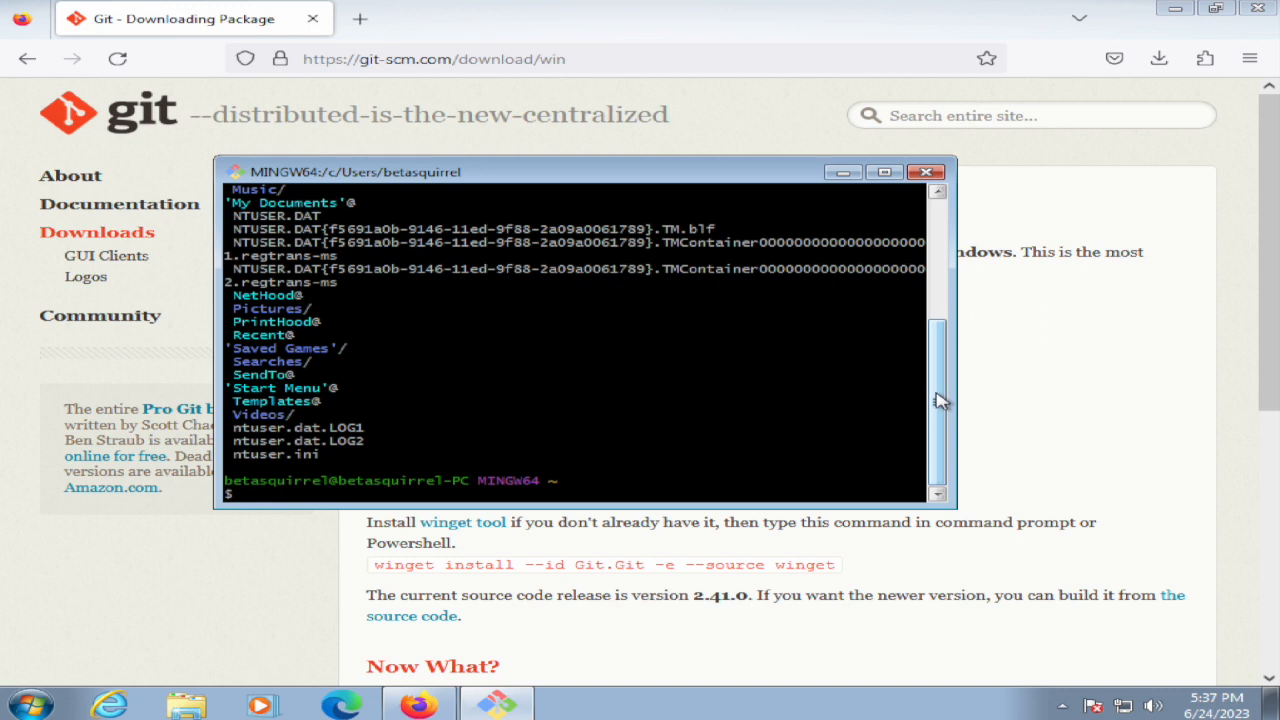
left_click_drag(940, 400, 950, 316)
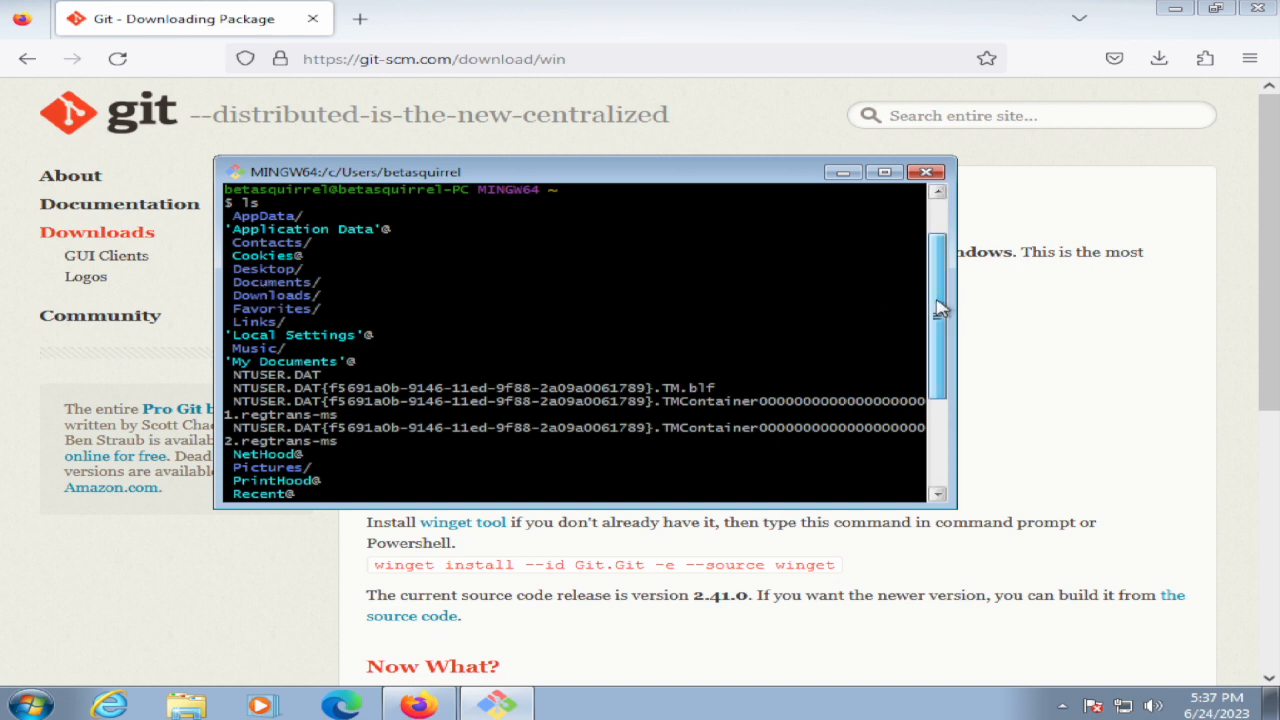
left_click_drag(940, 310, 937, 415)
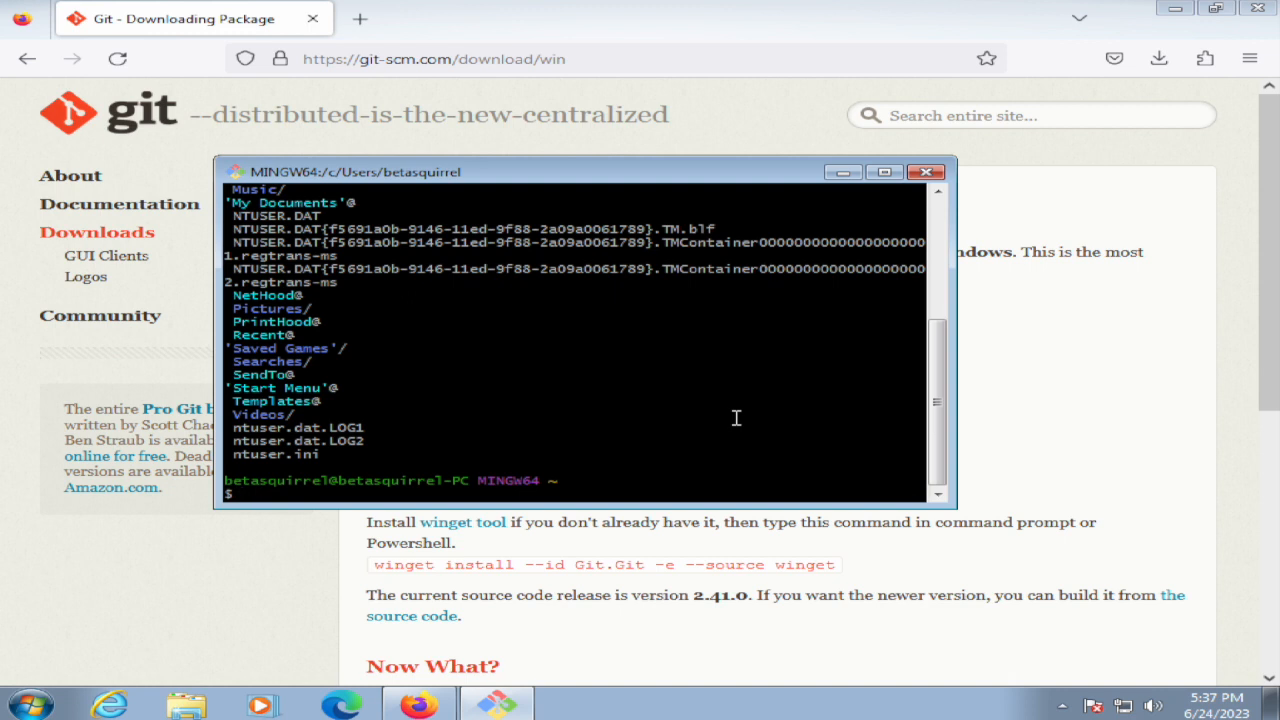
Change the Git Bash working directory to the Documents folder with cd Documents/
type("cd")
key("BackSpace")
key("BackSpace")
type("cd")
type("Docu")
key("Tab")
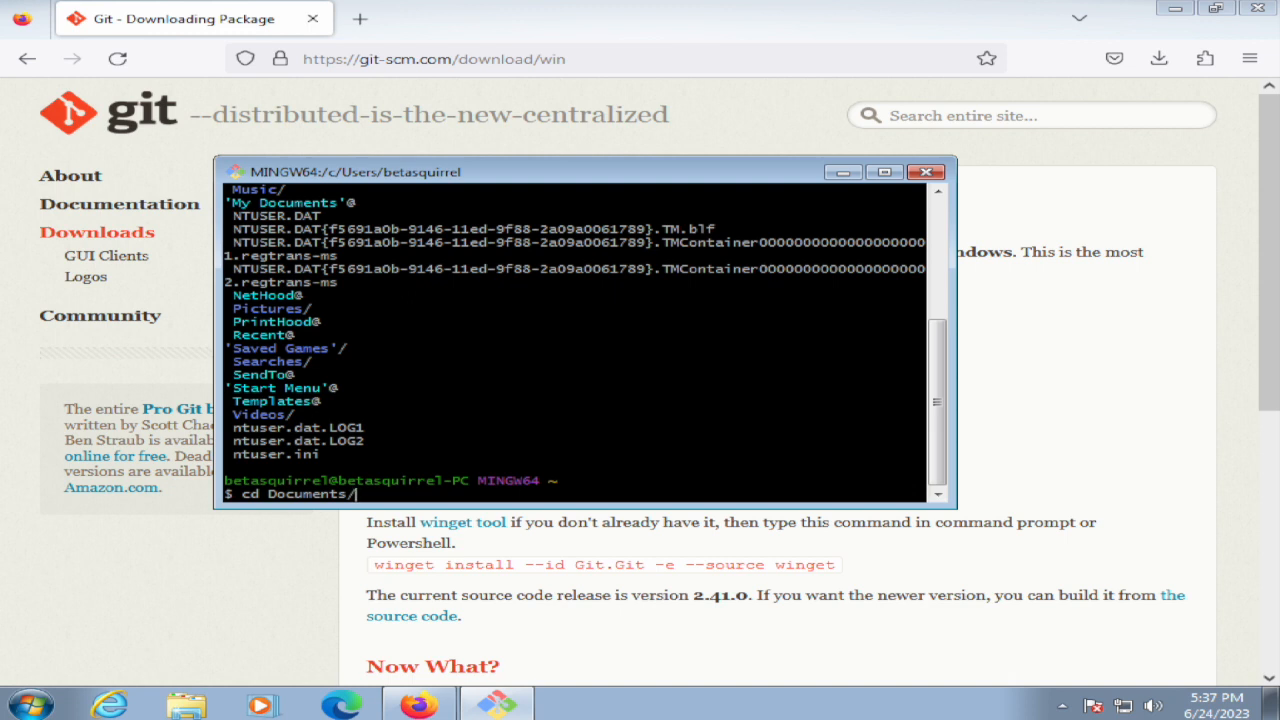
key("Return")
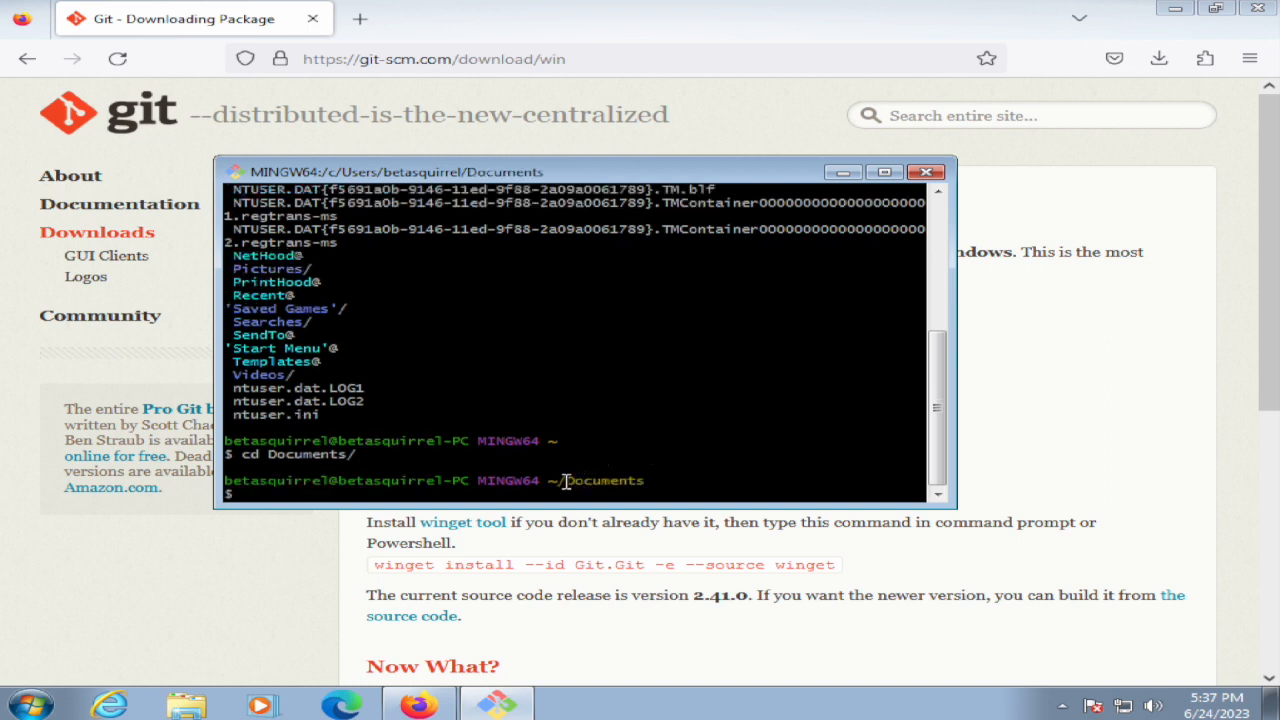
List the contents of the Documents folder in Git Bash with ls
left_click_drag(565, 481, 645, 482)
left_click(692, 481)
left_click_drag(447, 172, 435, 171)
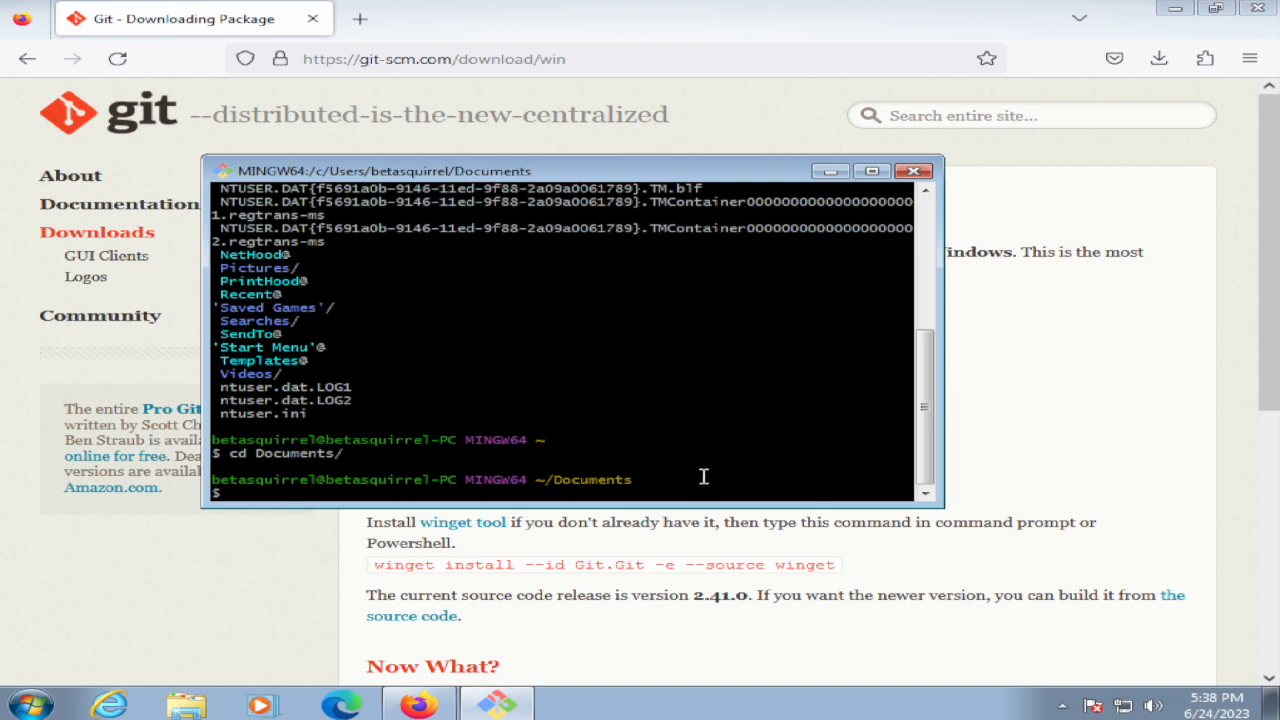
type("ls")
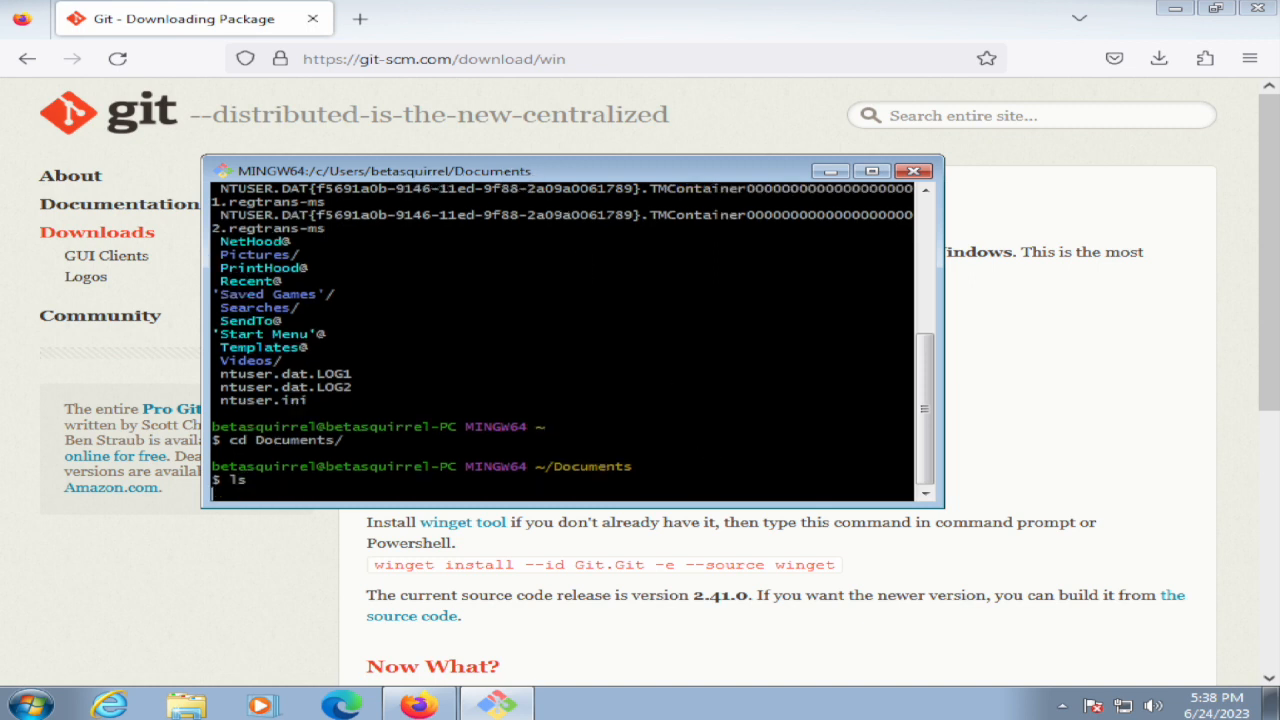
key("Return")
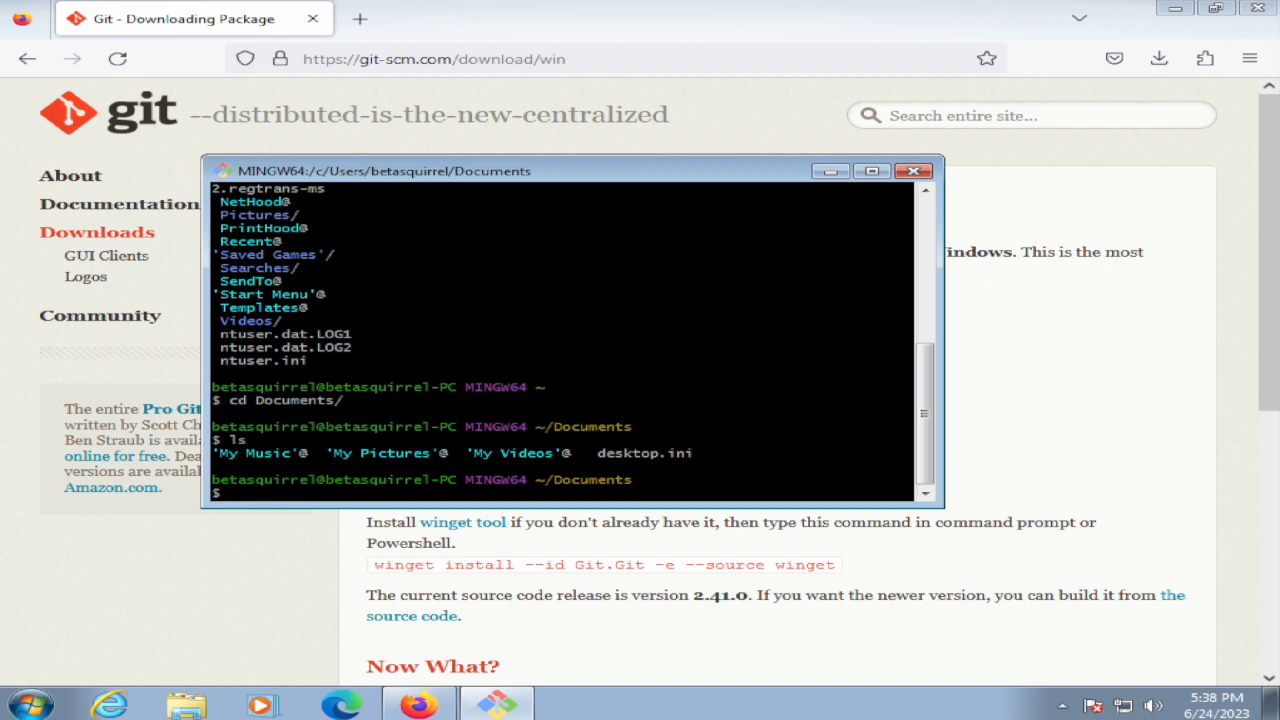
Switch to Windows Explorer and create a folder named betasquirrel-tasks in the Documents library
left_click(186, 705)
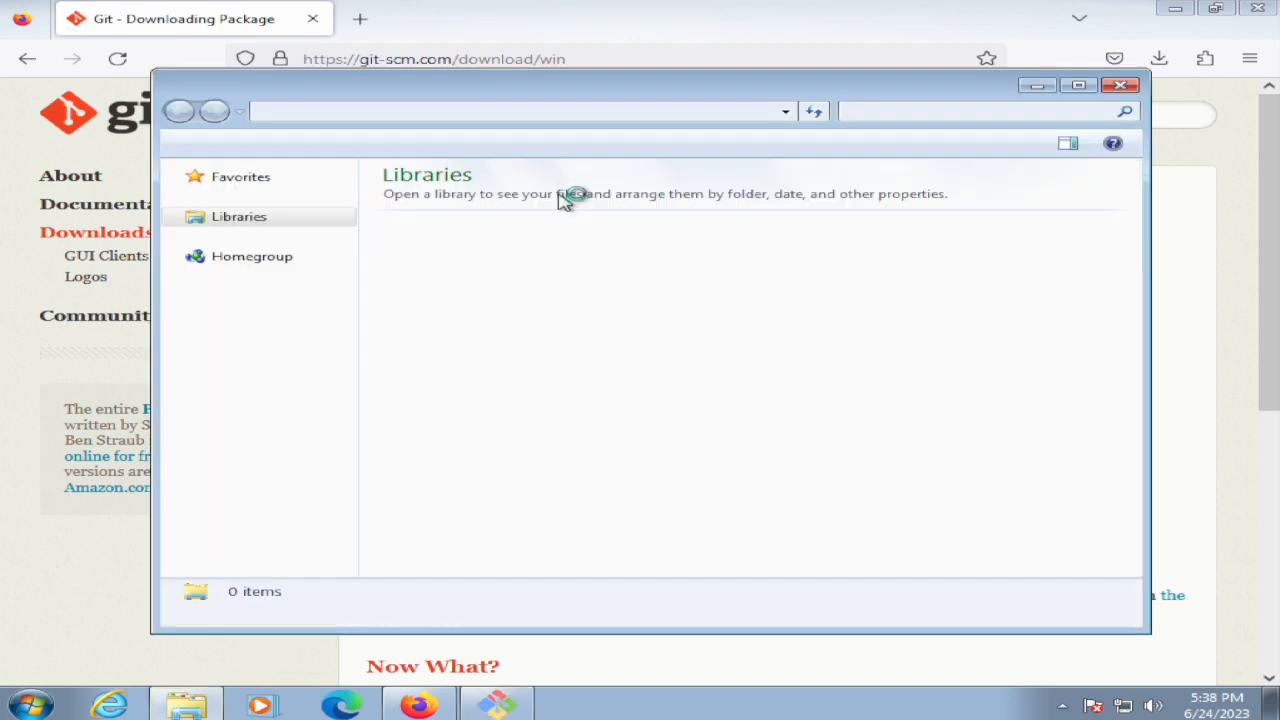
left_click_drag(571, 94, 518, 95)
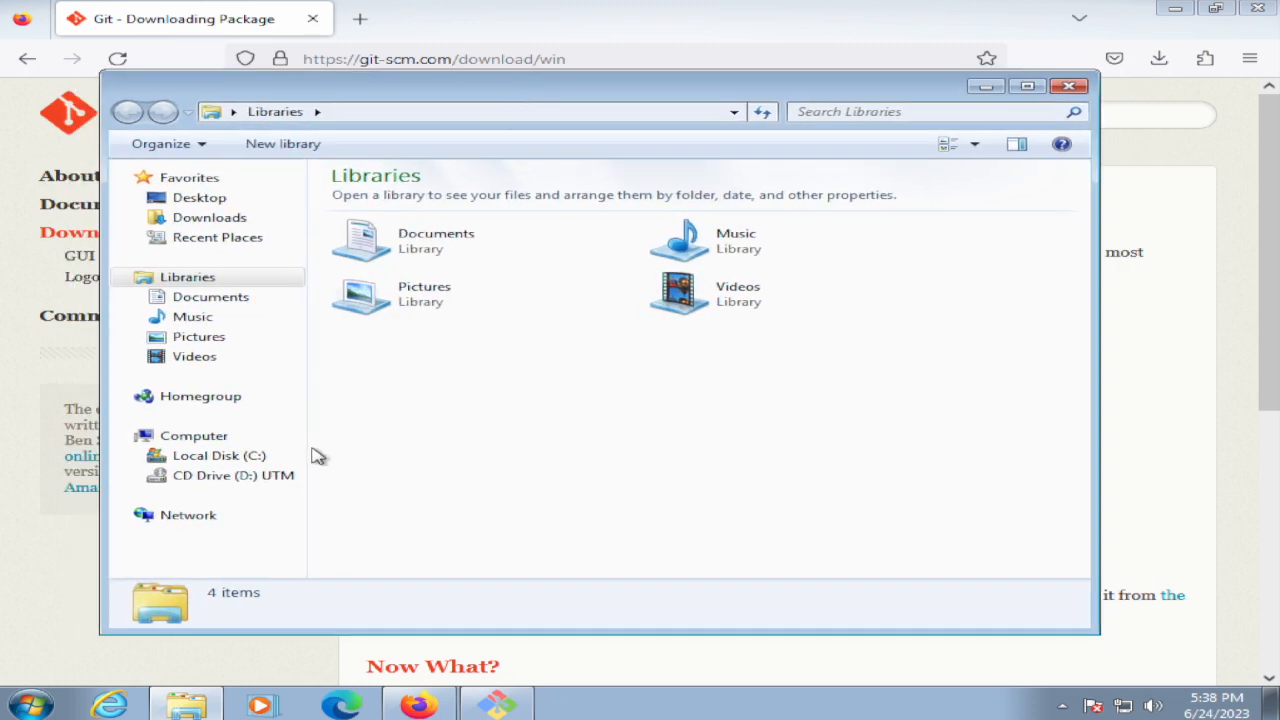
left_click(211, 299)
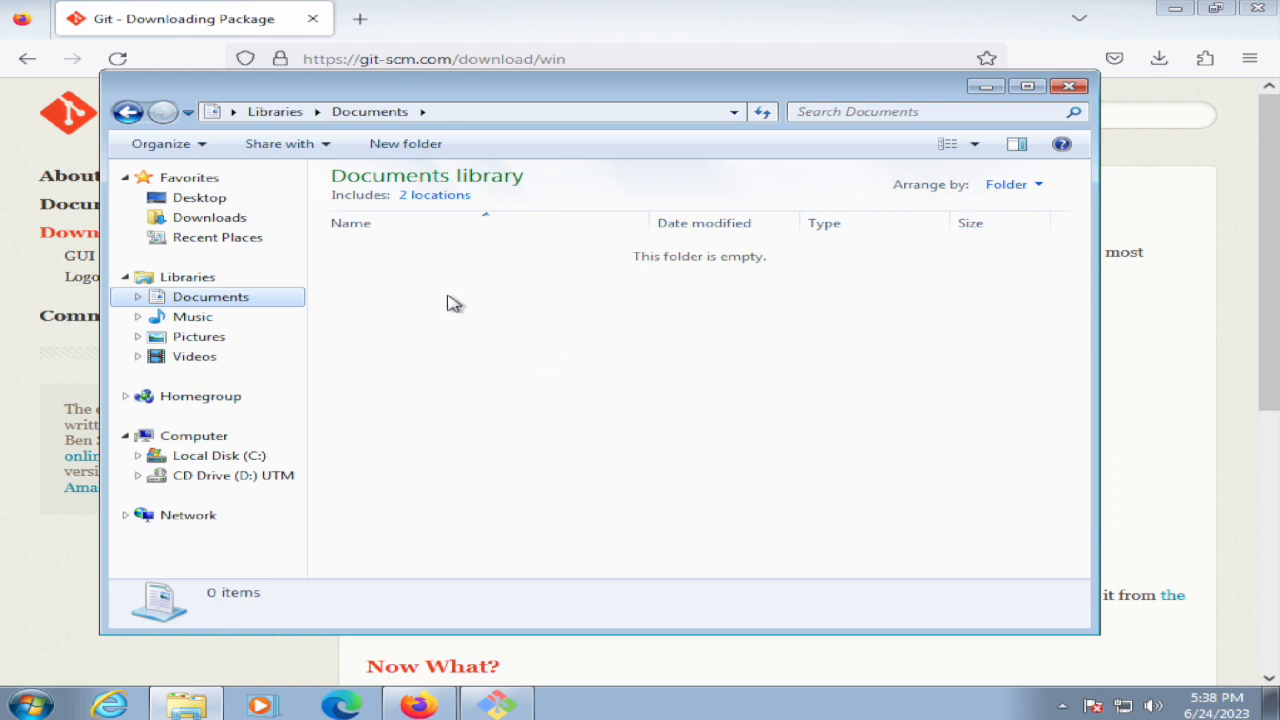
left_click(403, 146)
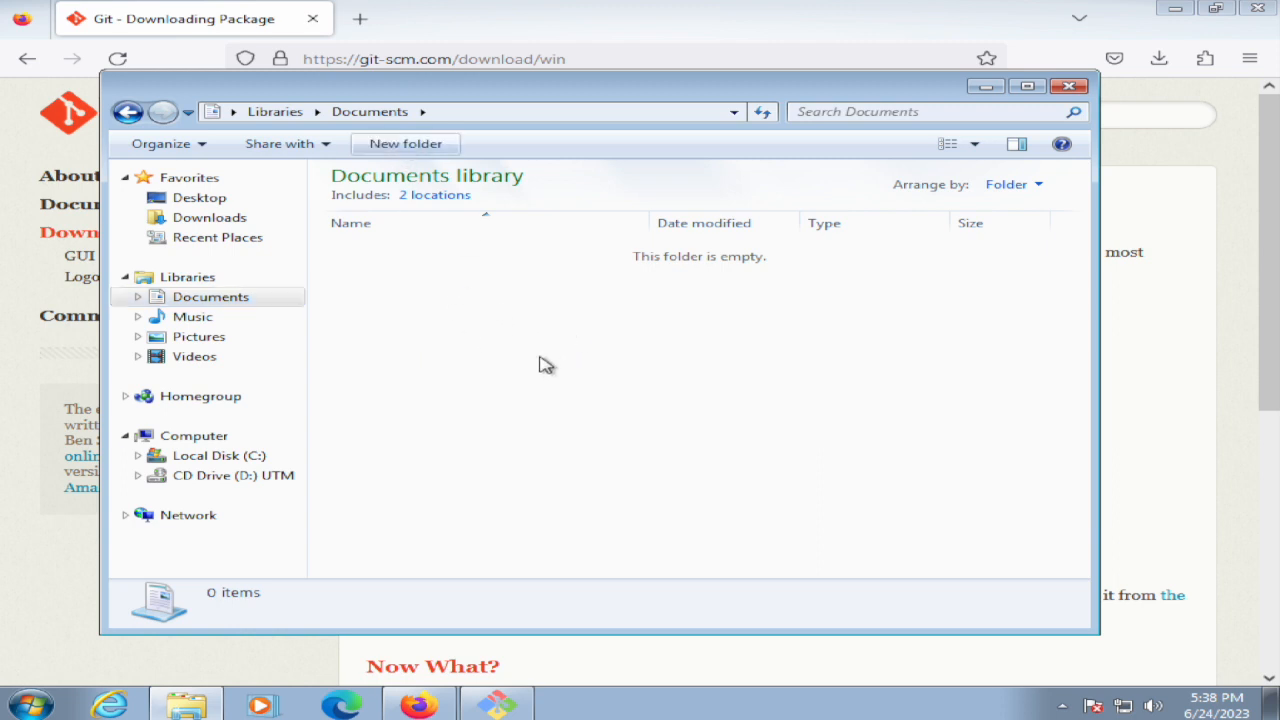
type("be")
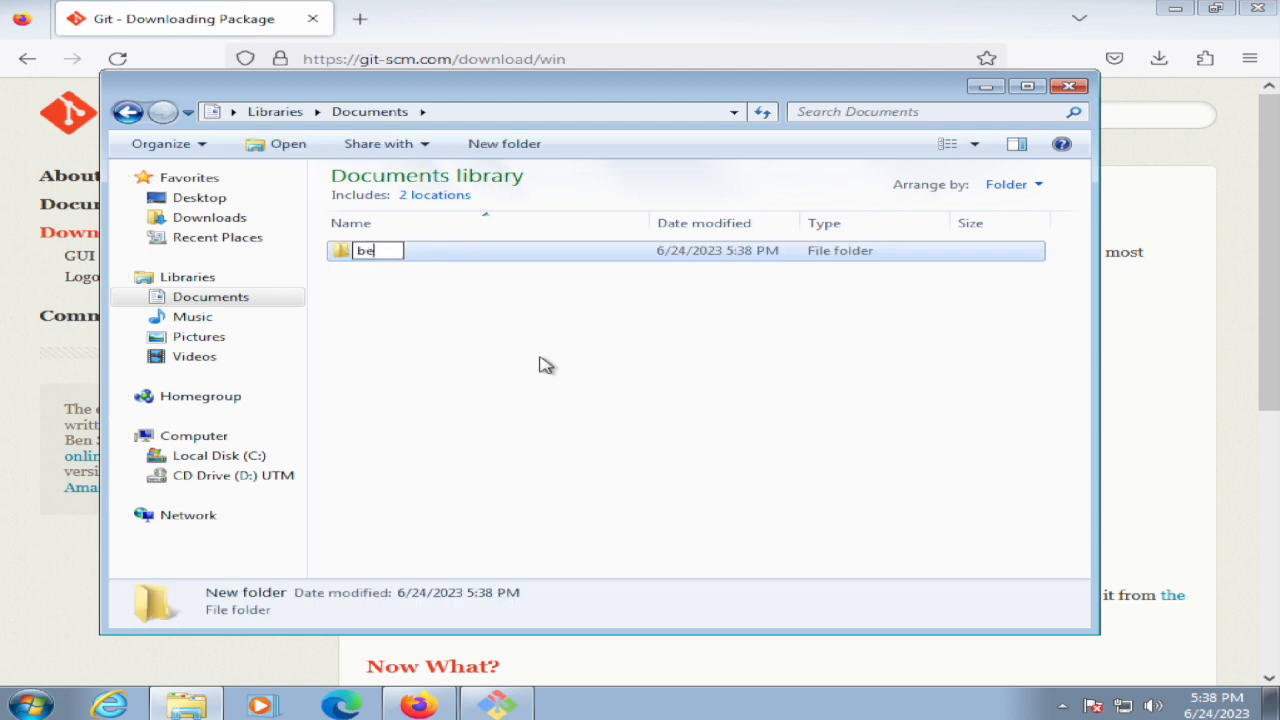
type("tasquir")
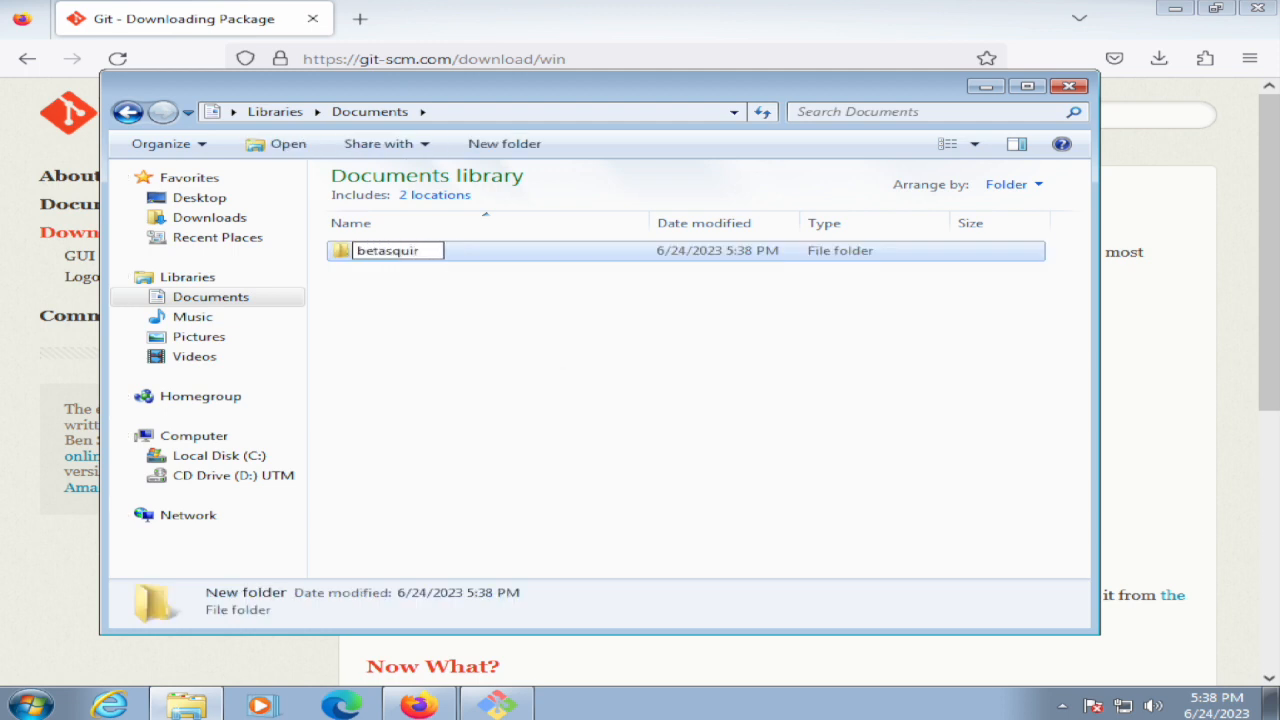
type("rel-tasks")
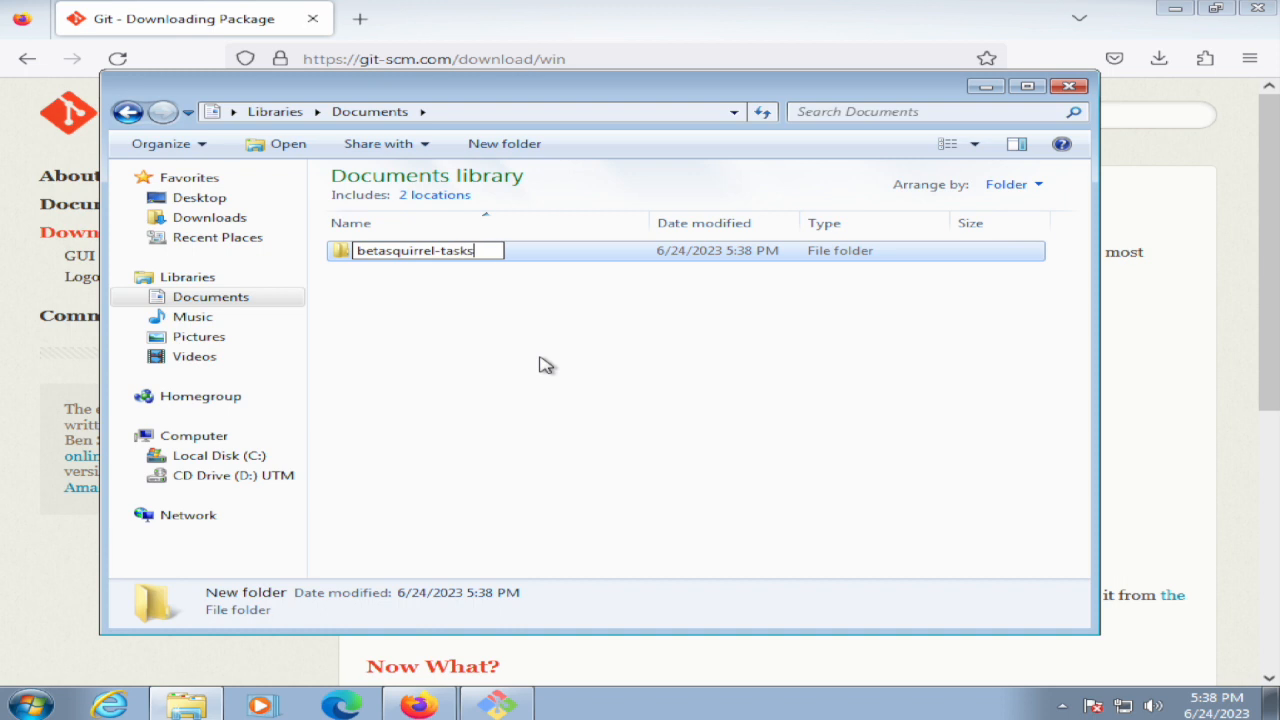
key("Return")
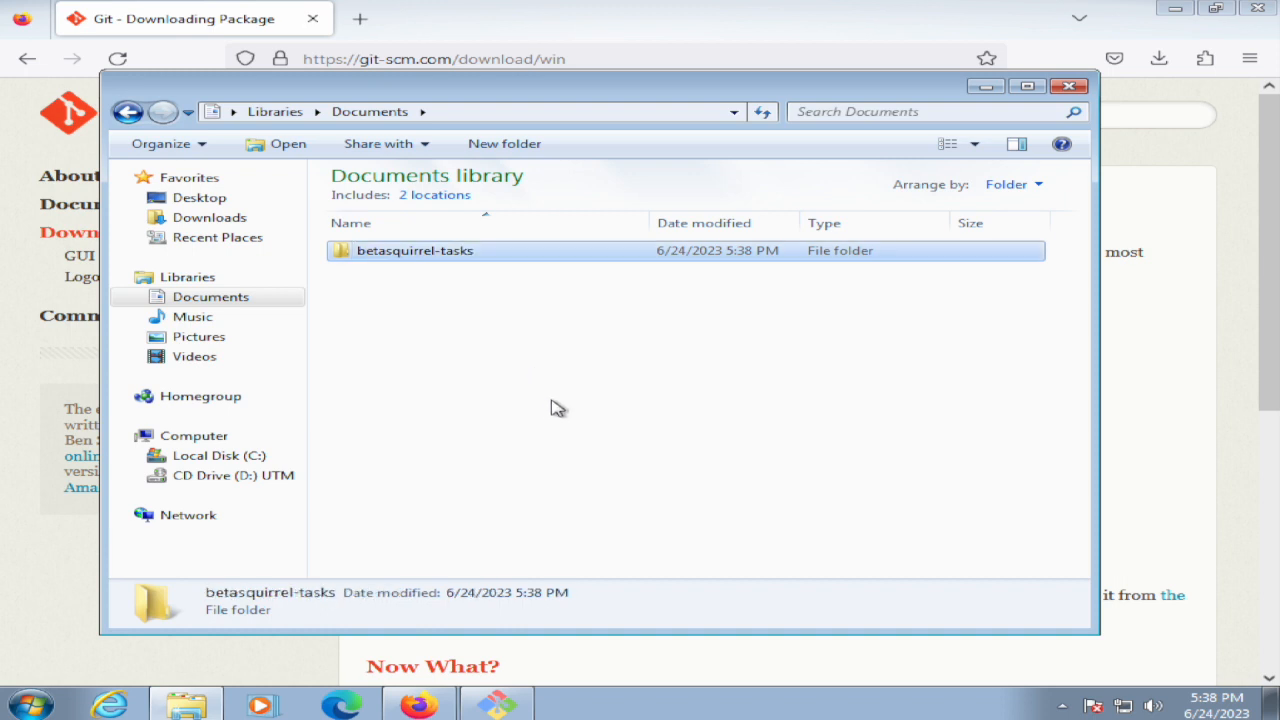
Return to Git Bash and list the Documents folder again with ls to check for the new folder
left_click(494, 706)
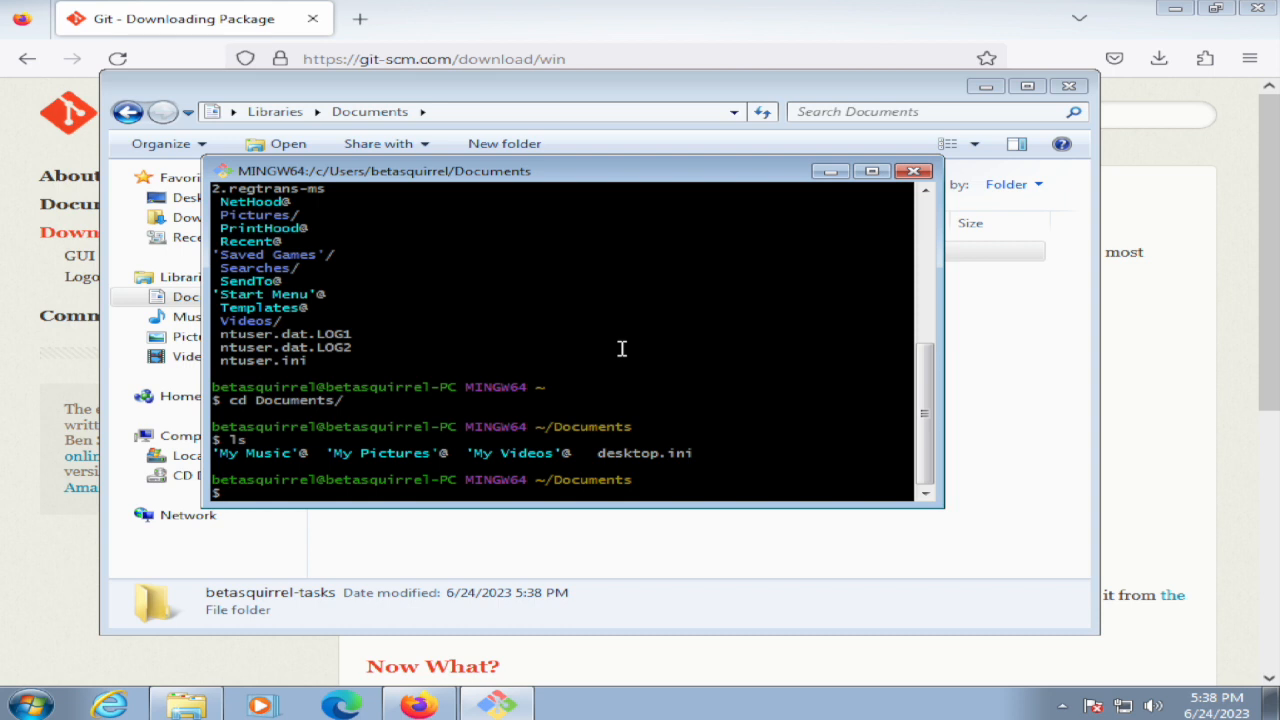
type("ls")
key("Return")
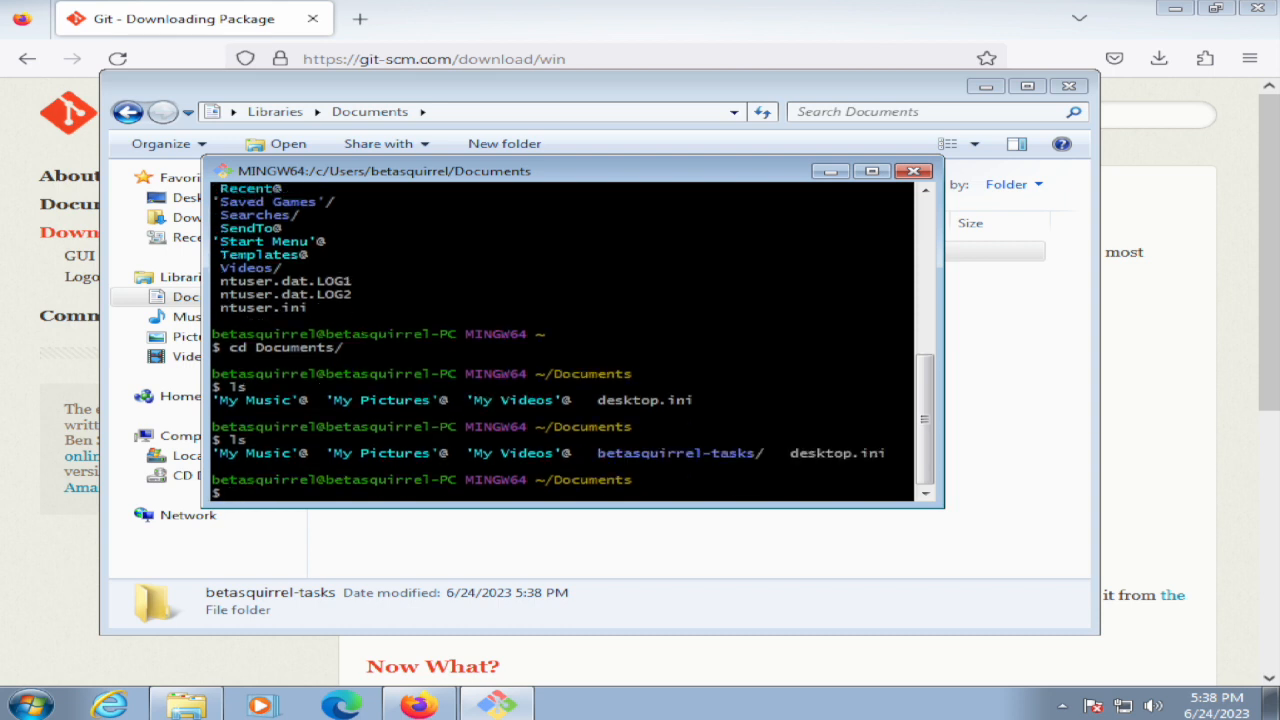
Change into the betasquirrel-tasks folder and initialize a Git repository there with git init
type("cd bet")
key("Tab")
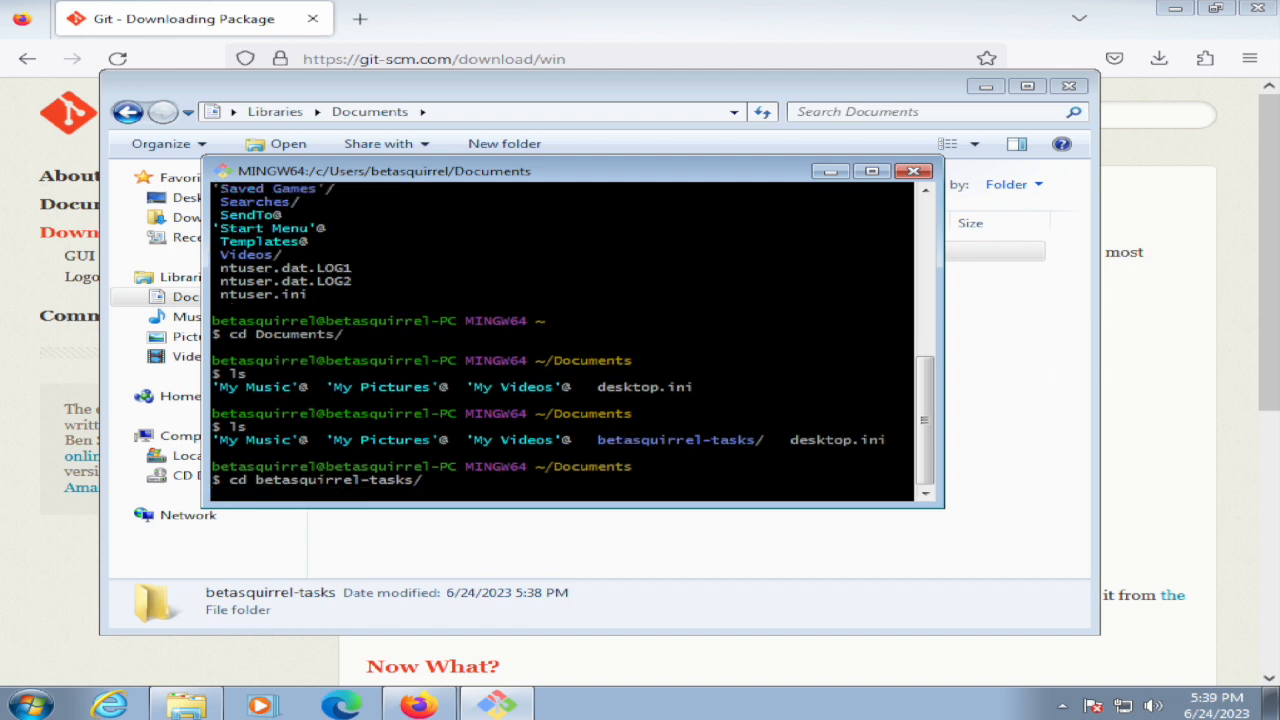
key("Return")
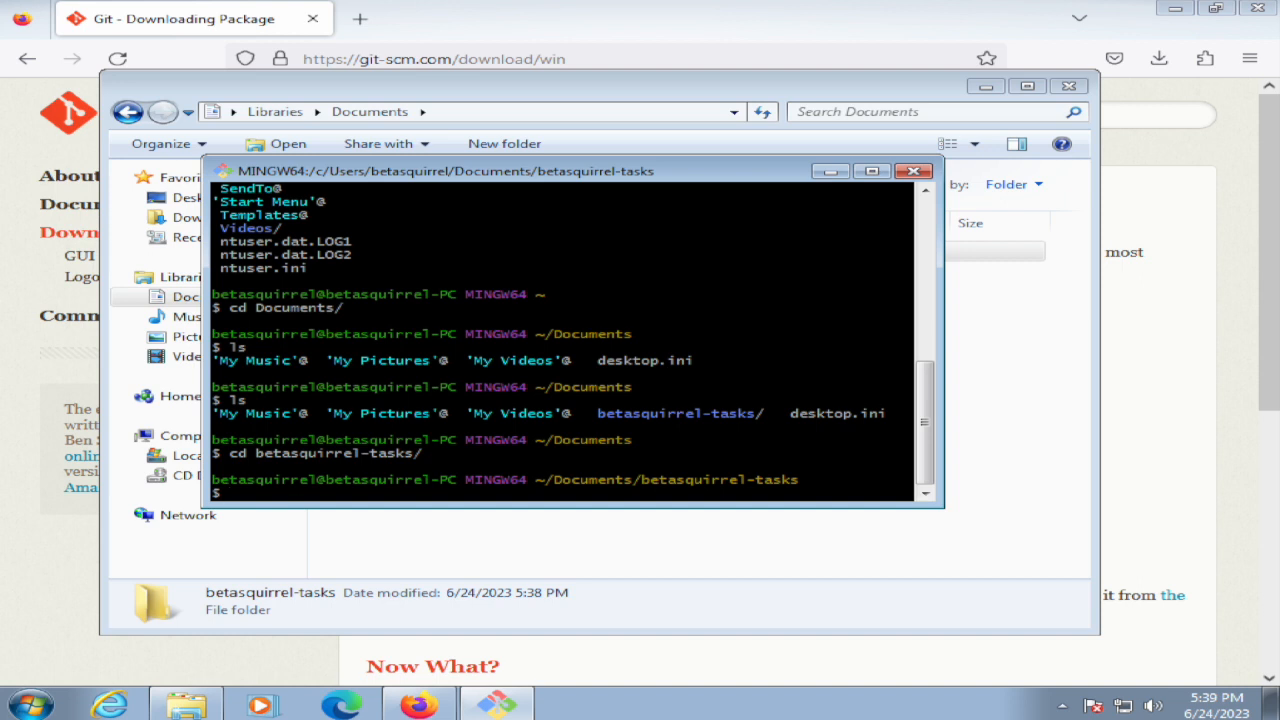
type("git init")
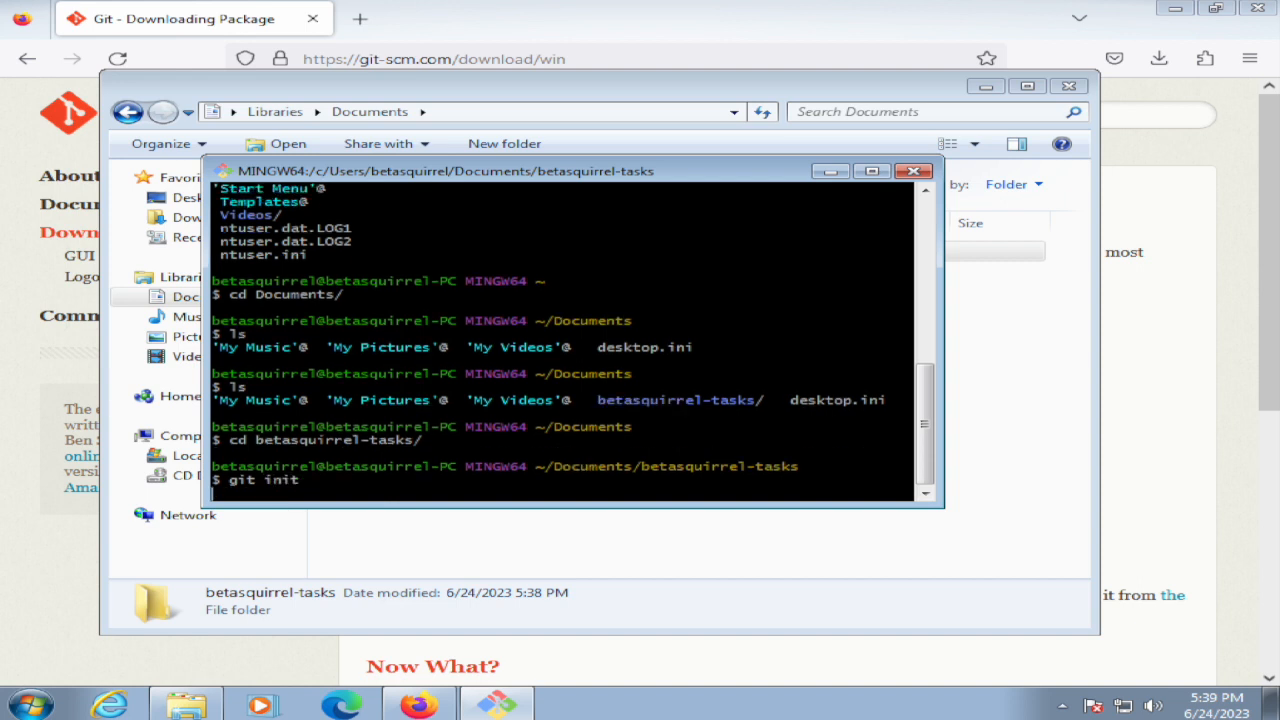
key("Return")
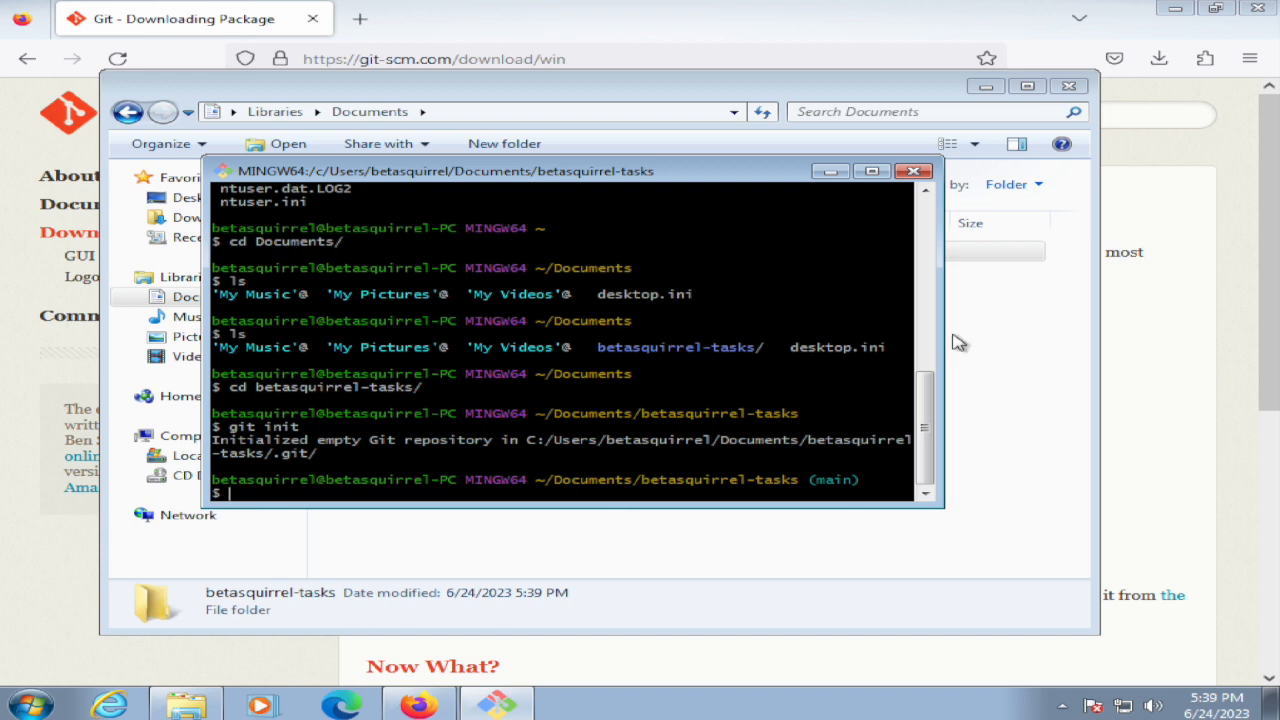
left_click_drag(808, 480, 868, 480)
double_click(872, 484)
double_click(792, 490)
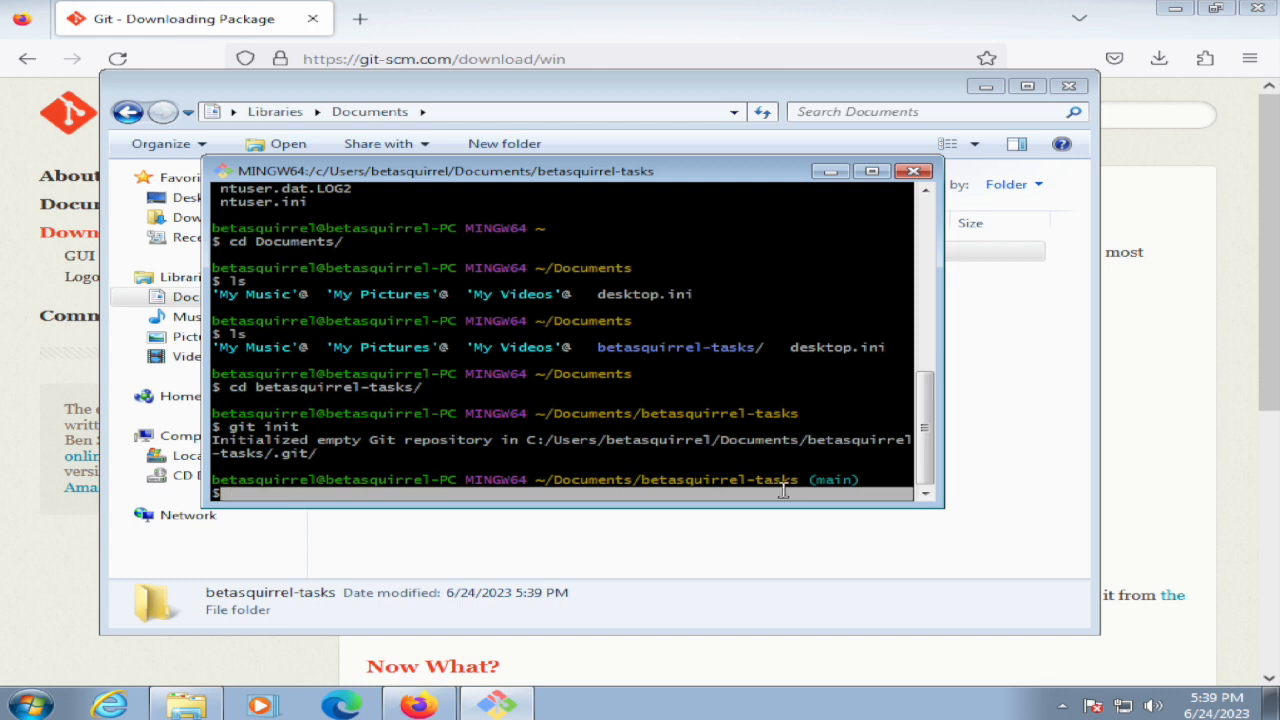
left_click(786, 490)
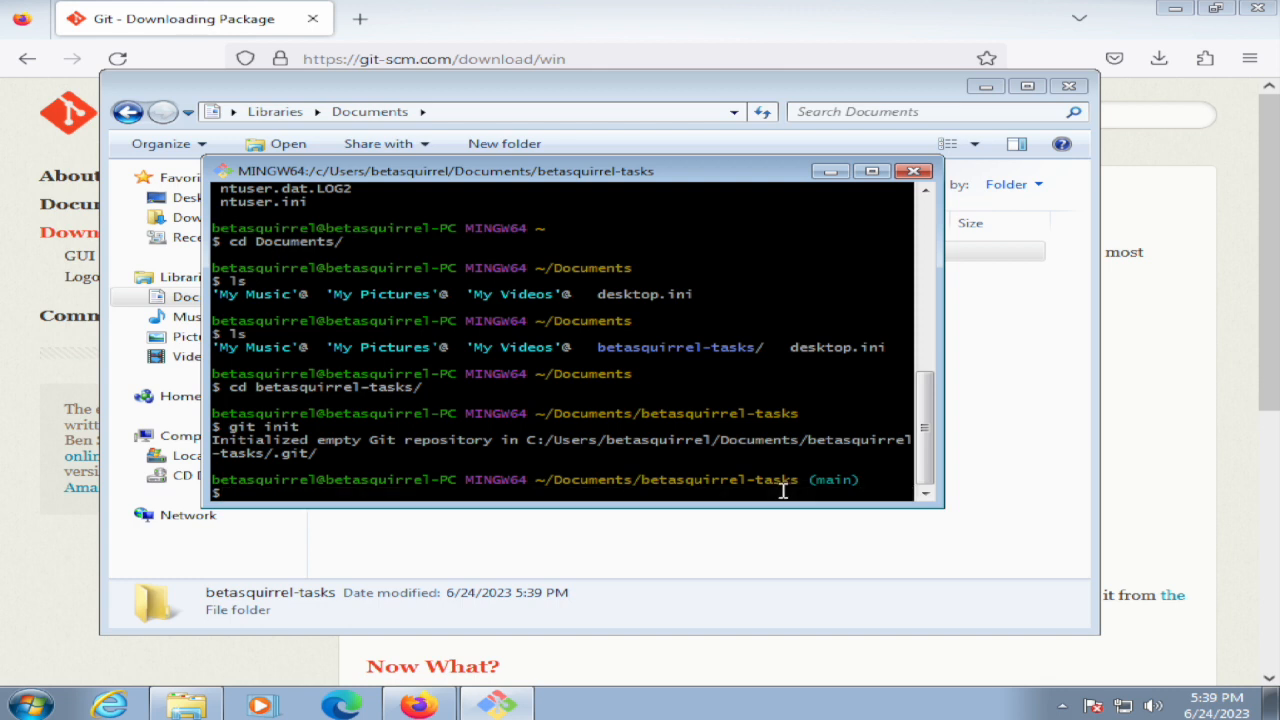